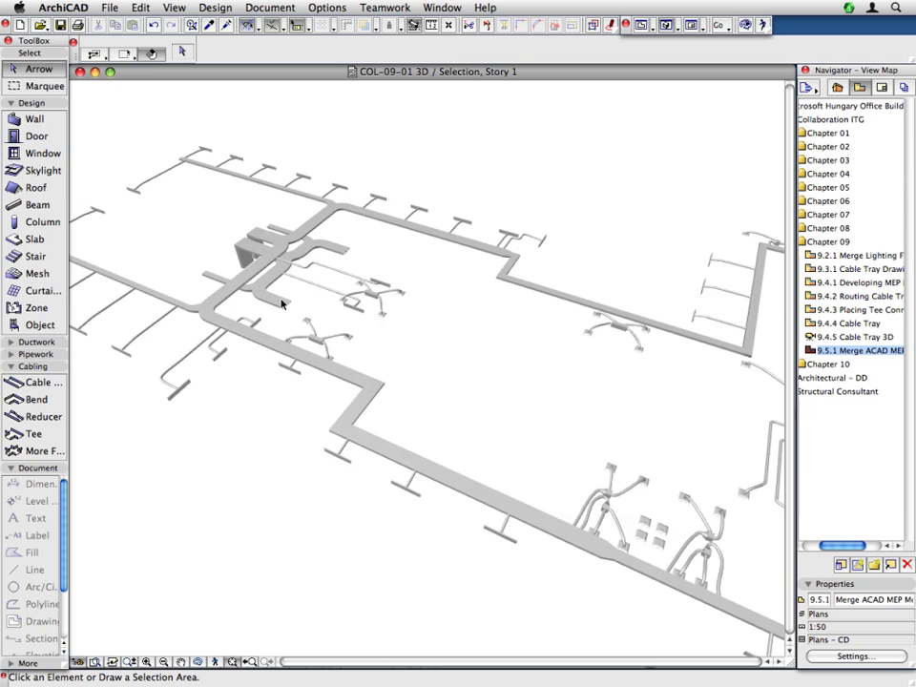
scroll(283, 304, "up", 5)
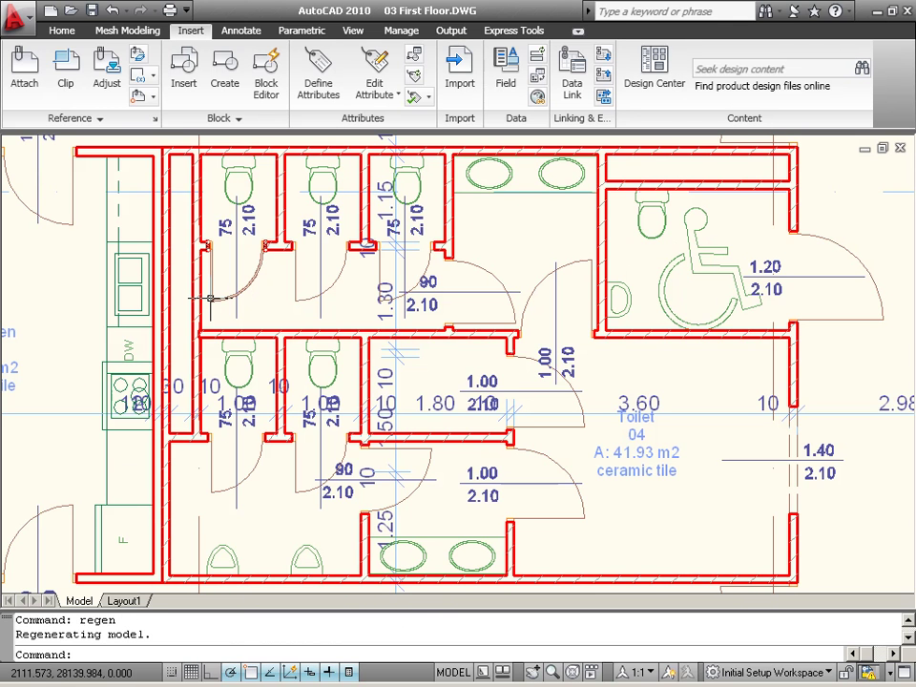
- Select the 03 First Floor stall door block to show its properties: layer ARCHITECTURAL_DATA, D1 13_5, rotation 180
left_click(210, 299)
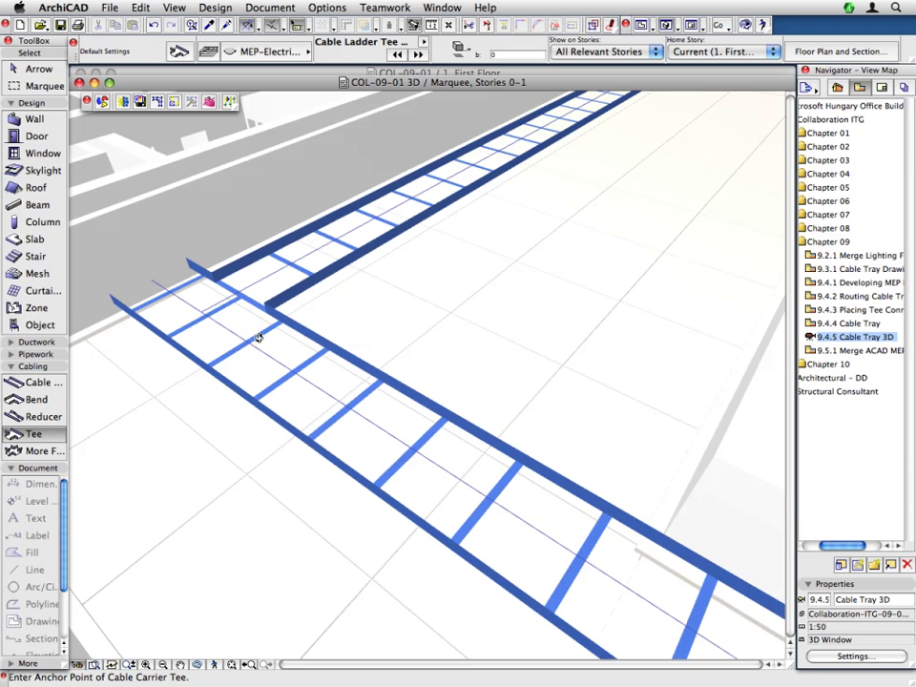
- Orbit the 3D view to follow the cable ladder run turning along the walls beside the staircase
middle_click_drag(257, 333, 697, 354, "shift")
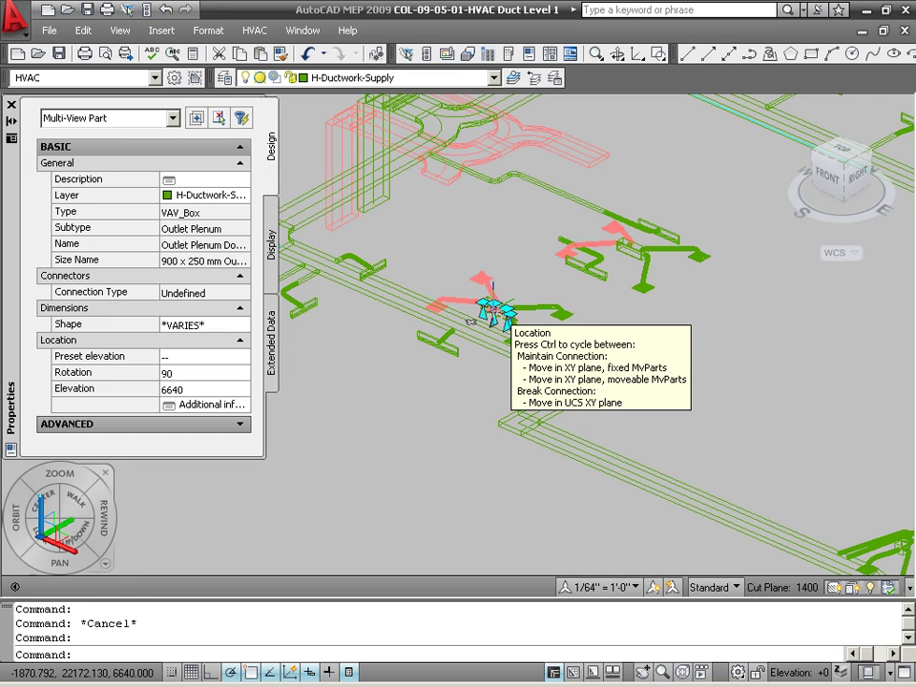
- Check the 800 × 150 mm supply duct's properties, then go to File > ArchiCAD Connection
key("Escape")
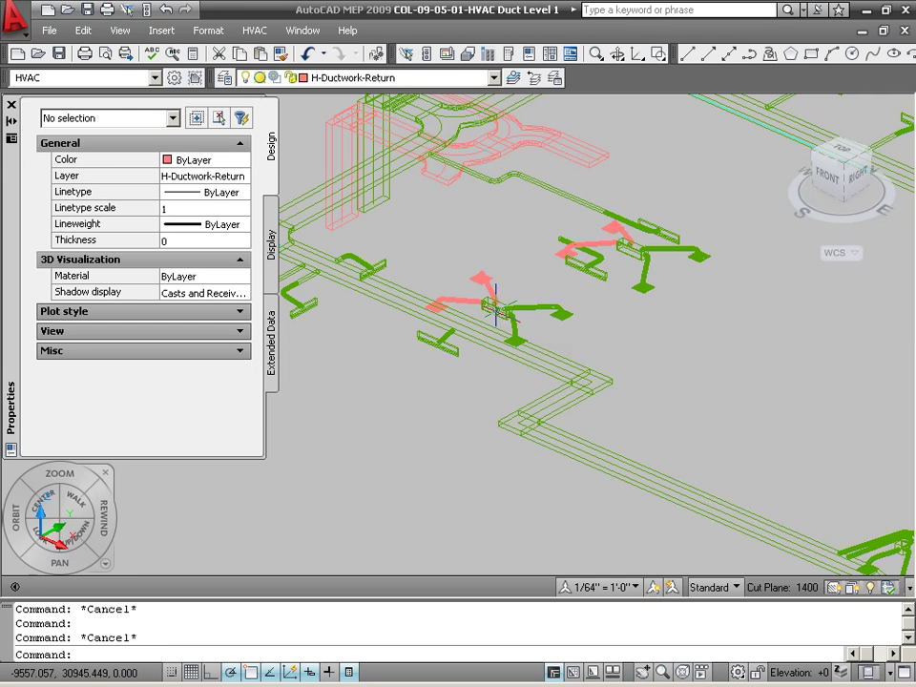
left_click(485, 329)
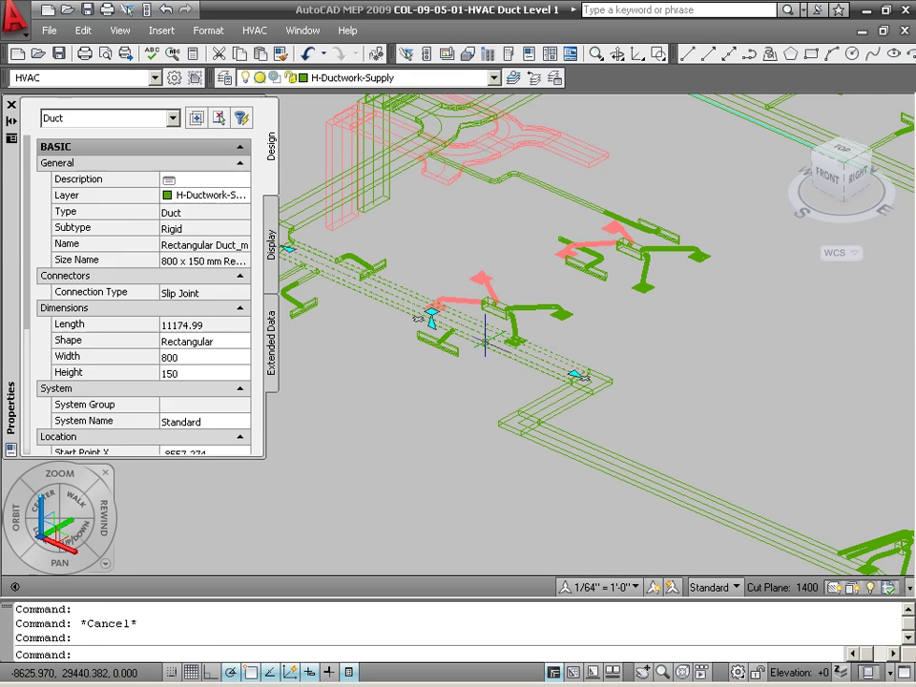
key("Escape")
key("alt+f")
mouse_move(227, 218)
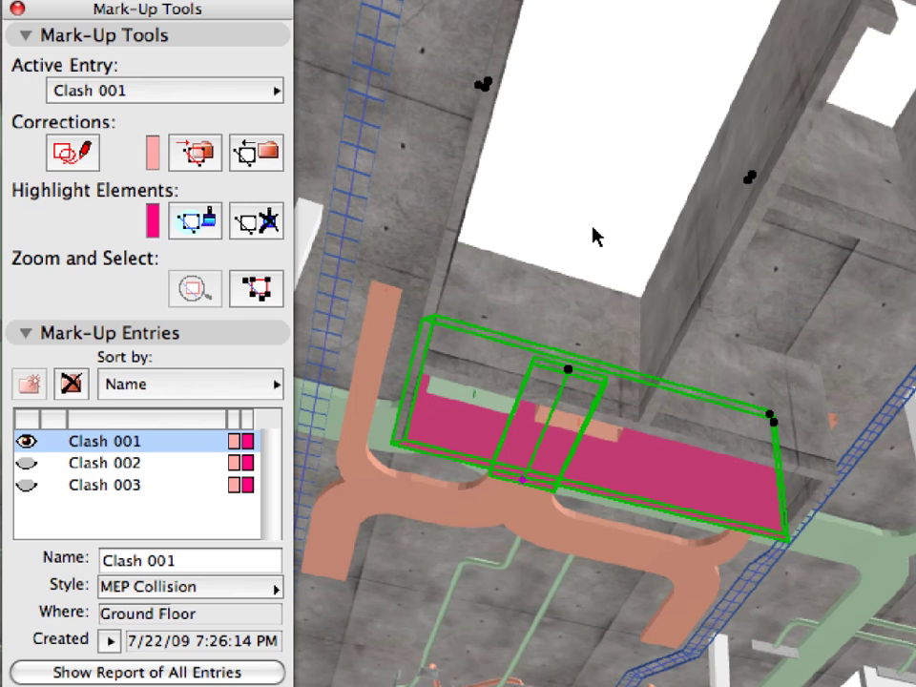
- Deselect the clashing element and hide the Clash 001 highlighting in Mark-Up Entries
key("Escape")
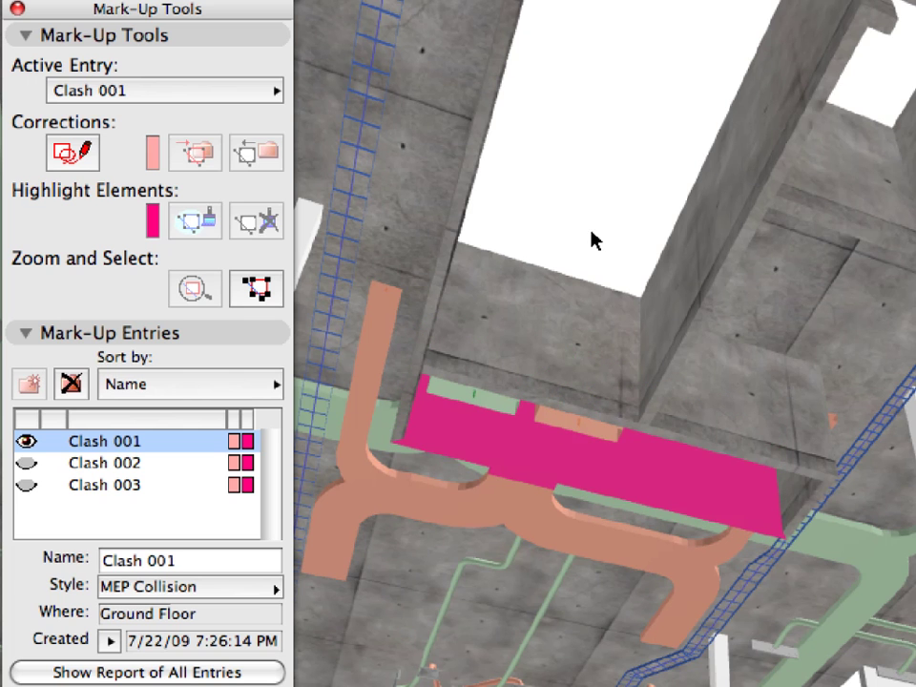
left_click(28, 444)
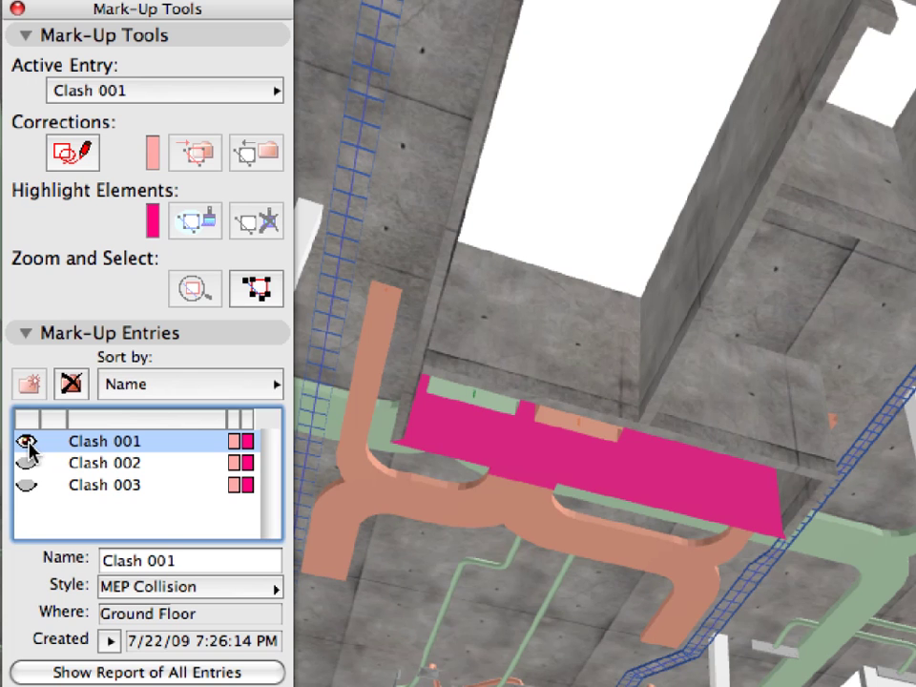
left_click(28, 444)
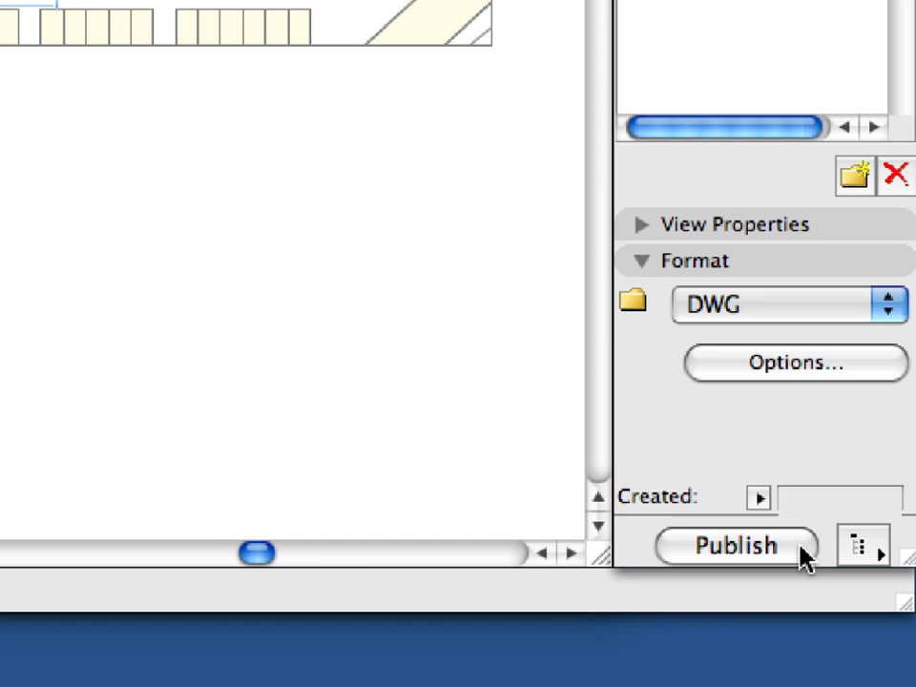
- Choose COL-09-01-02-Mechanical Template.dwg as the translator's Template File in Save Options
left_click(804, 549)
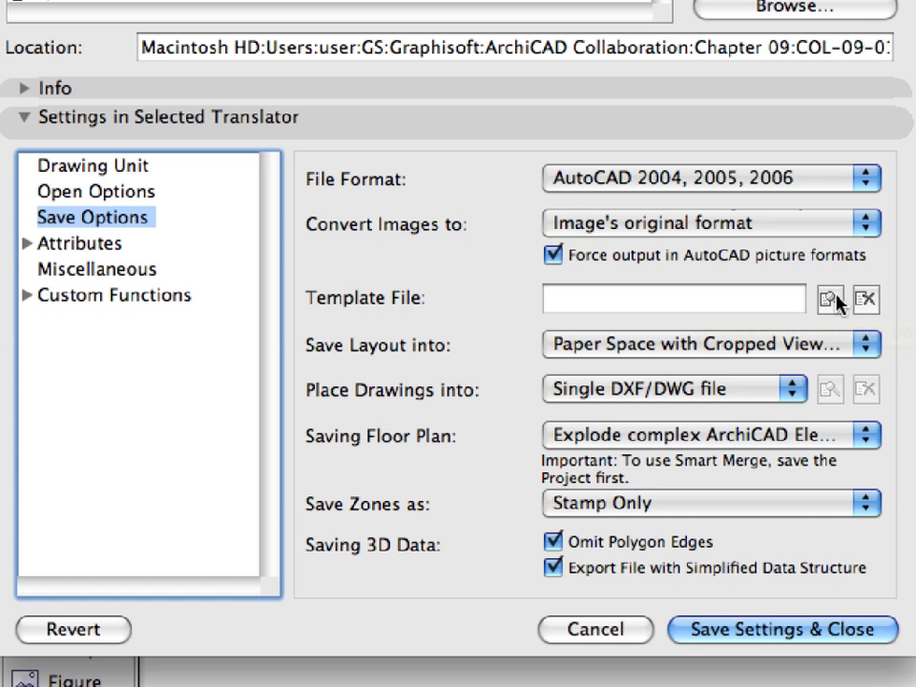
left_click(830, 300)
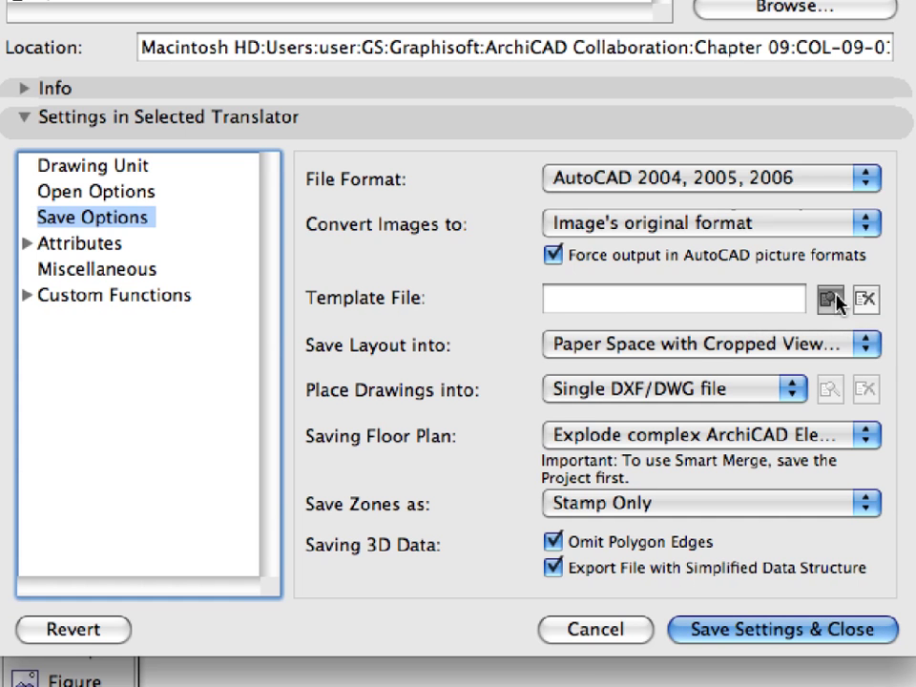
left_click(703, 184)
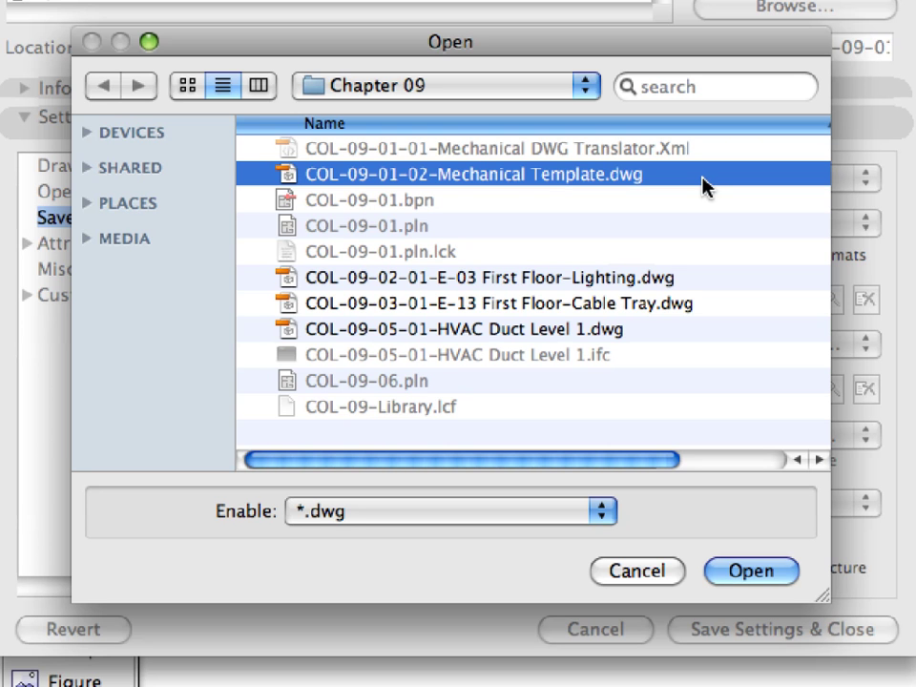
left_click(750, 570)
left_click_drag(590, 298, 808, 300)
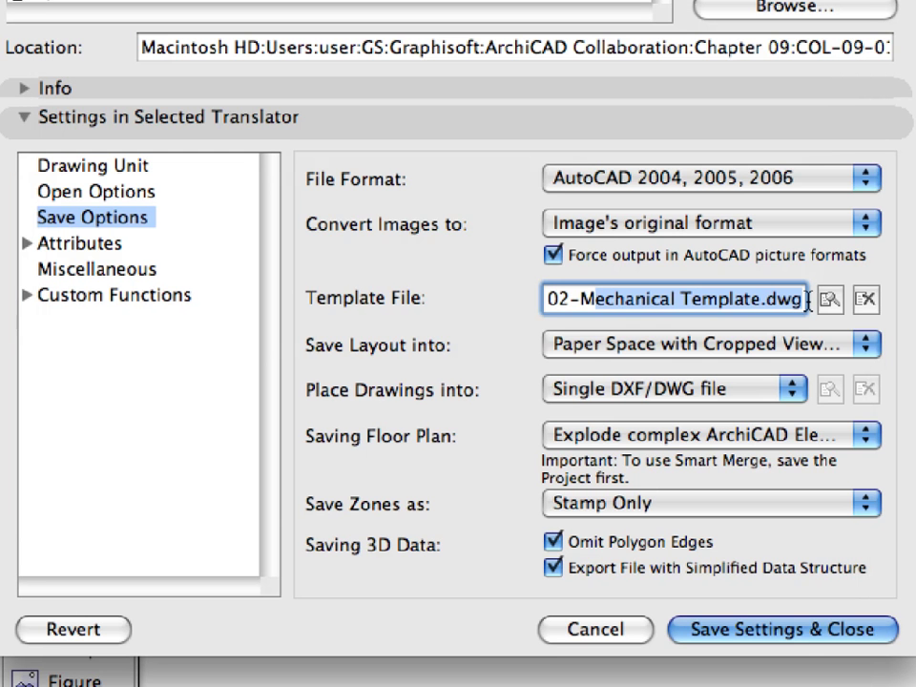
left_click(795, 301)
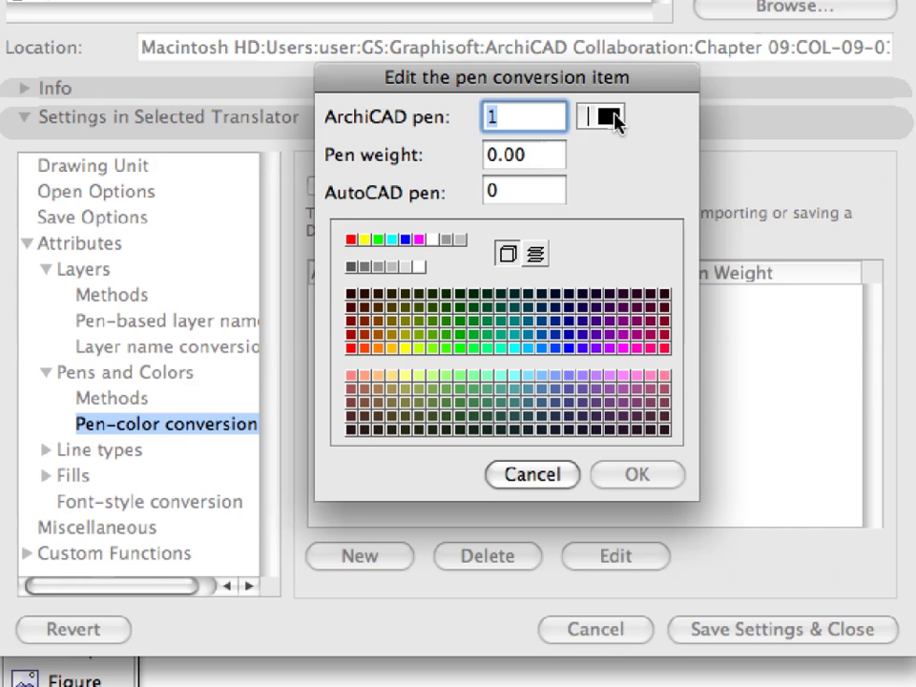
- Convert ArchiCAD pen 27 to AutoCAD pen 1 in Pen-color conversion
left_click(608, 116)
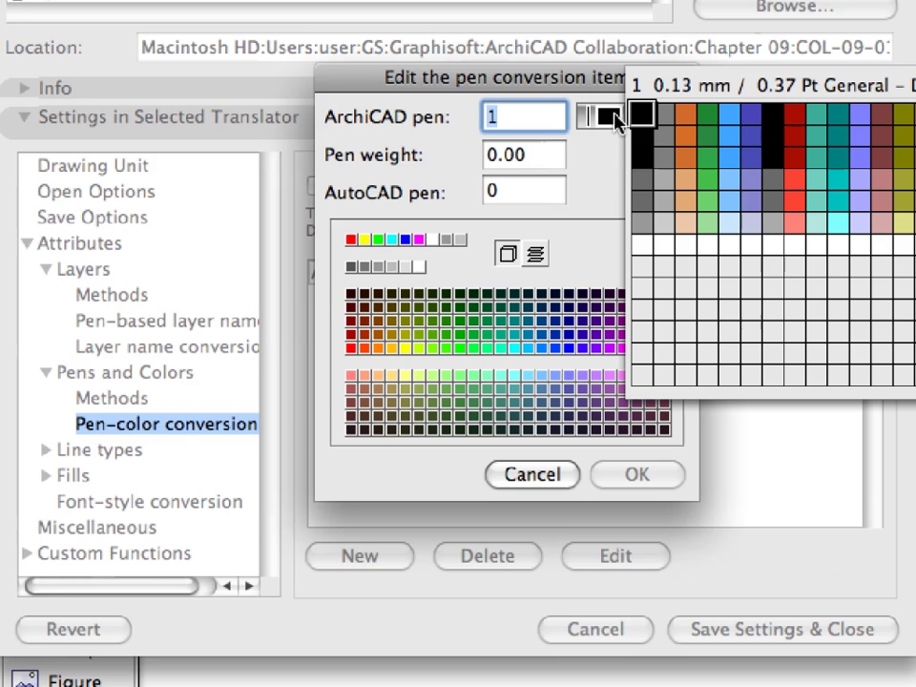
left_click(773, 143)
left_click(352, 240)
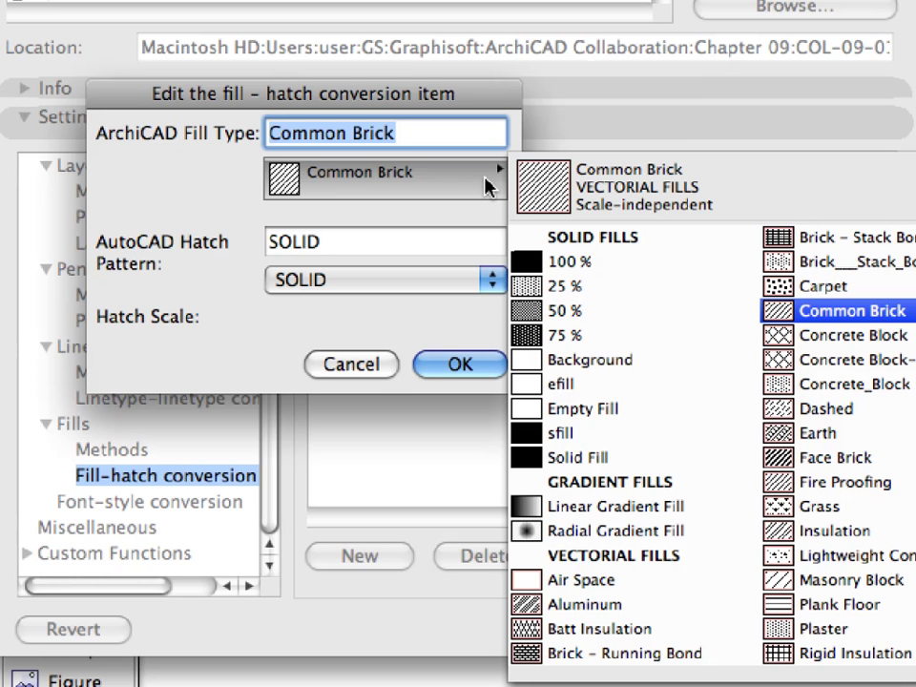
- Map the Common Brick fill to the COMMON BRICK hatch pattern
left_click(487, 185)
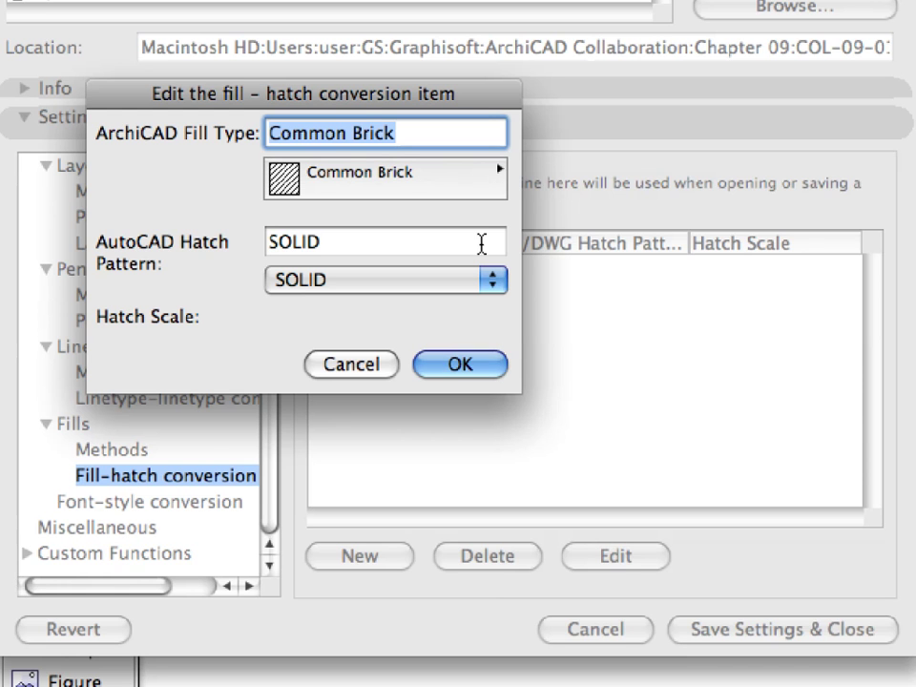
triple_click(442, 242)
type("COMMON BRICK")
left_click_drag(441, 242, 229, 243)
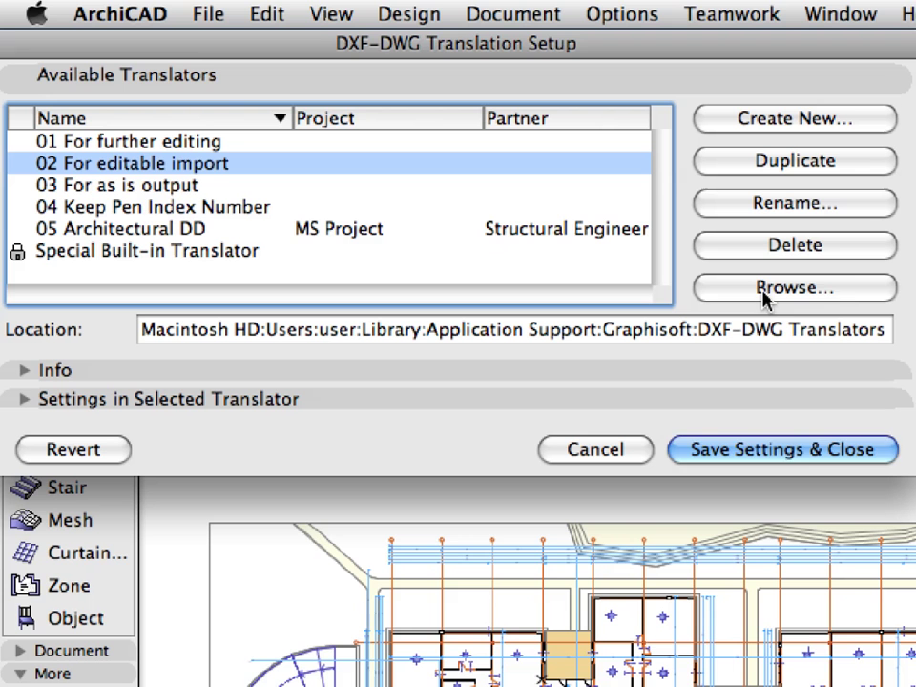
left_click(845, 287)
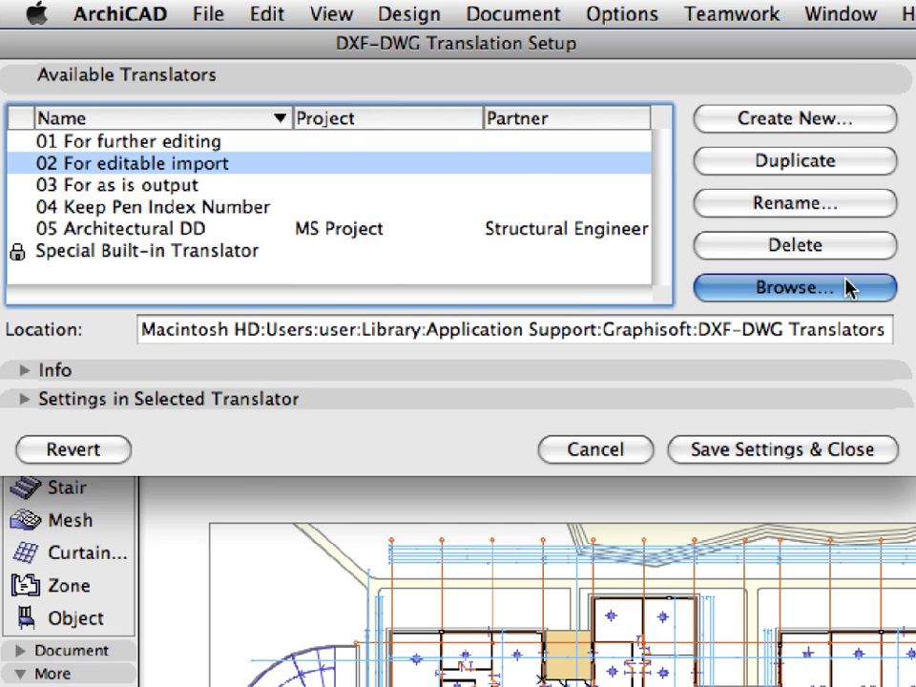
- Load the COL-09-01-01-Mechanical DWG Translator.Xml translator file
left_click(845, 287)
left_click(525, 180)
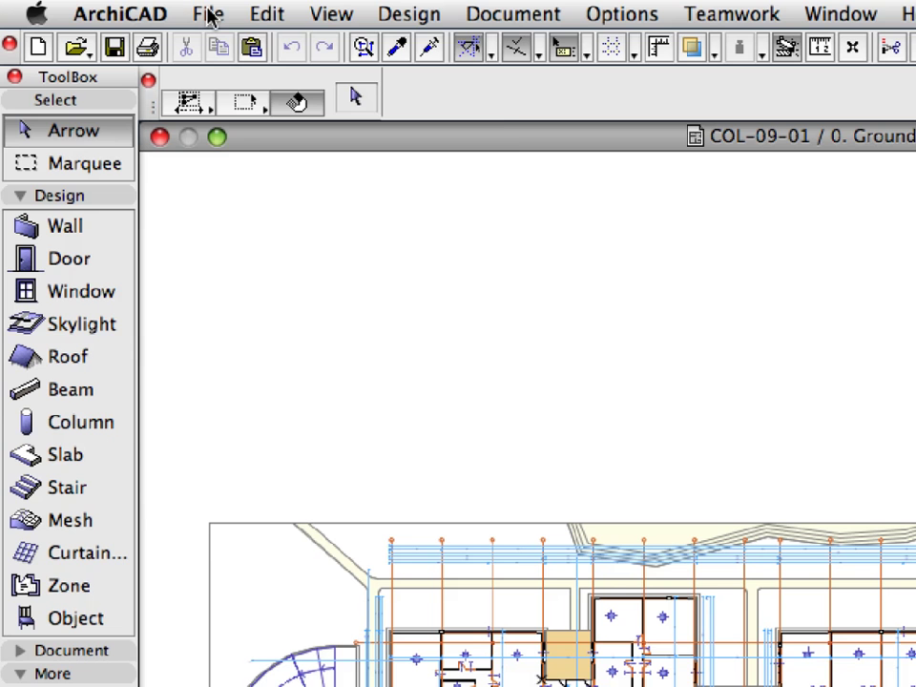
- Open File > File Special > DXF-DWG Translation Setup
left_click(111, 7)
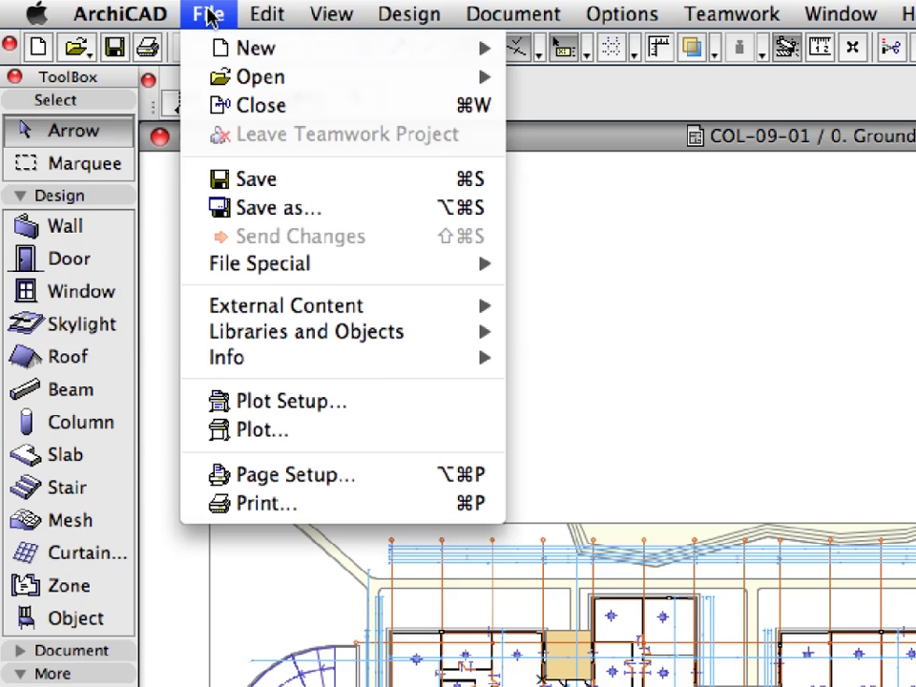
mouse_move(296, 274)
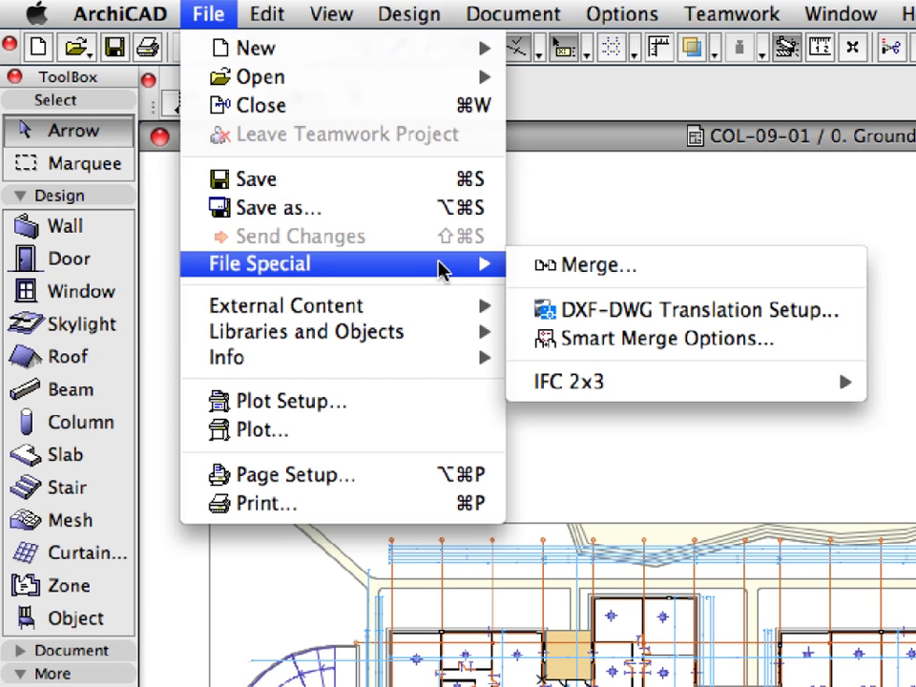
left_click(611, 310)
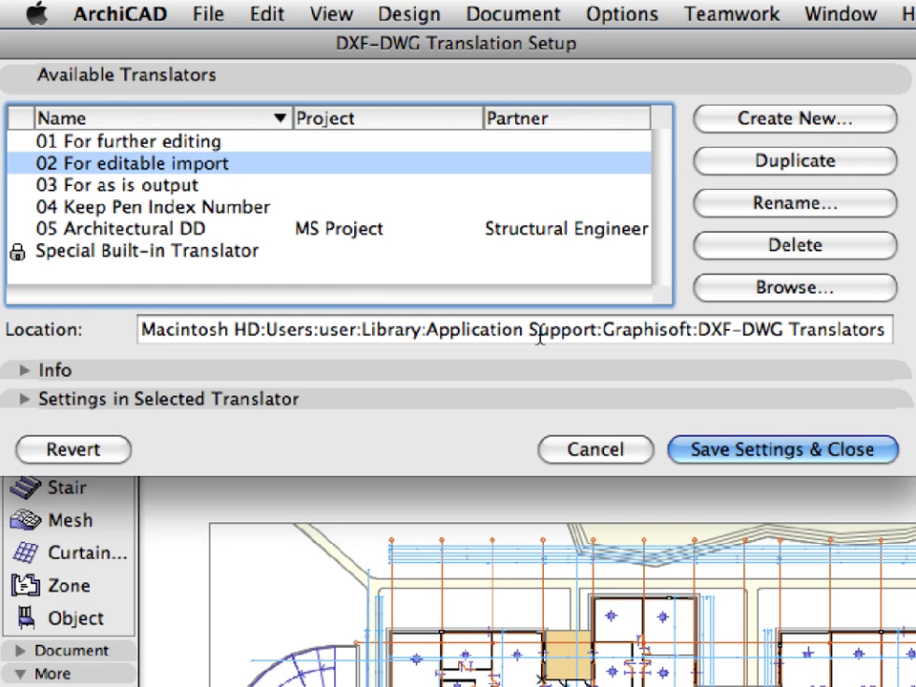
- Add COL-09-01-01-Mechanical DWG Translator.Xml from the Chapter 09 folder to the translator list
left_click(846, 288)
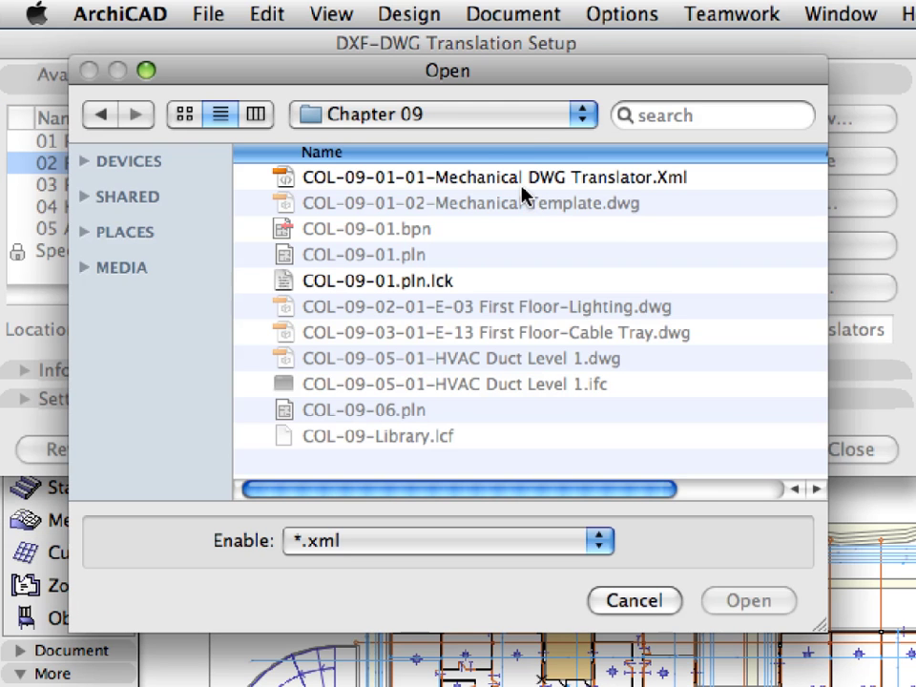
left_click(526, 177)
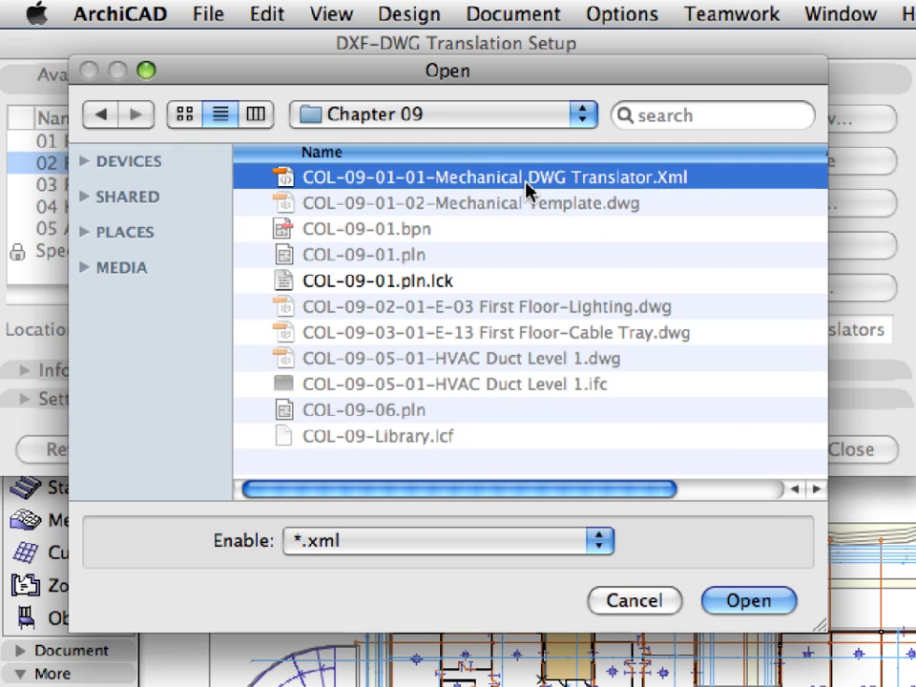
left_click(779, 602)
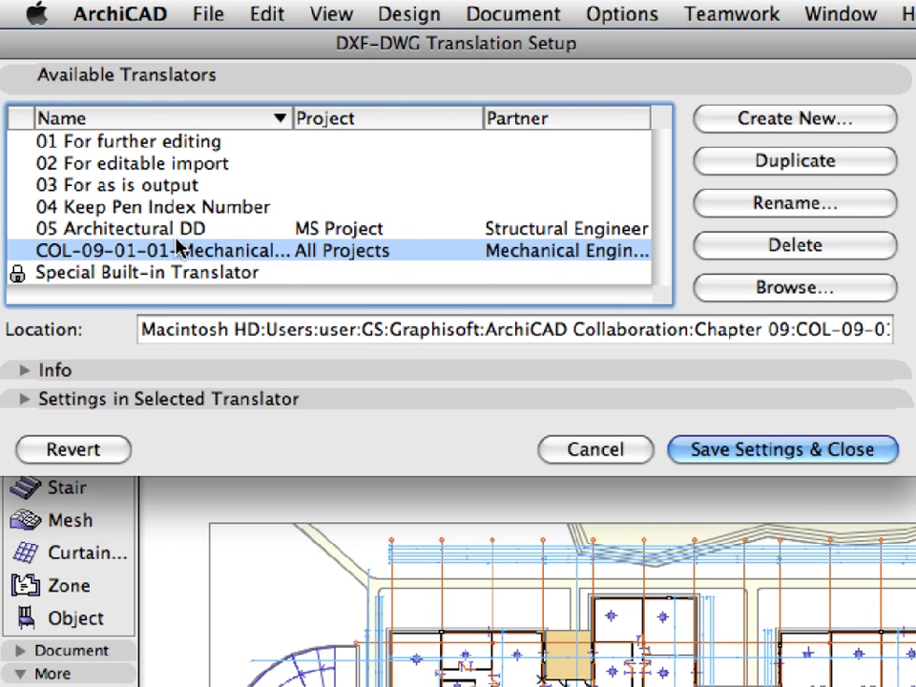
- Show the Mechanical translator's Drawing Unit settings: 1 millimeter per unit, active window scale
left_click(417, 403)
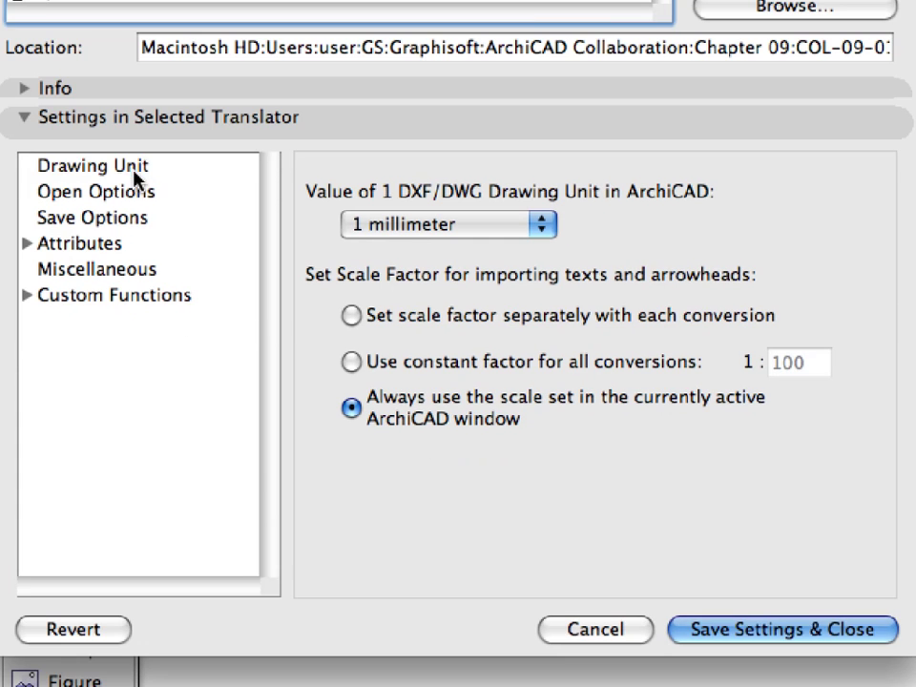
left_click(135, 172)
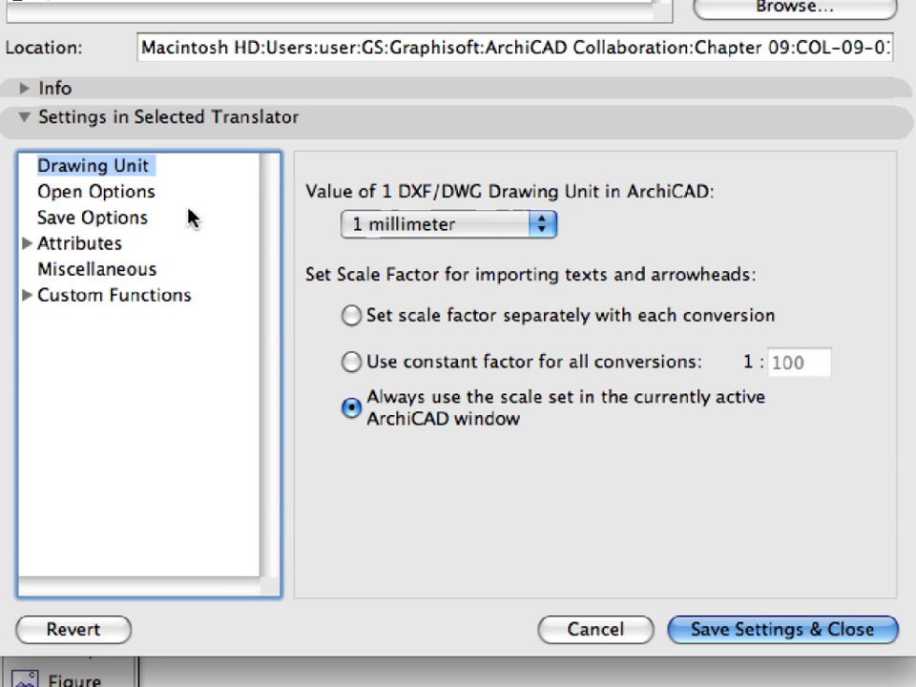
- In Open Options, keep blocks as Grouped 2D Elements, dimensions as Dimension Chains, and pictures in original format
left_click(142, 197)
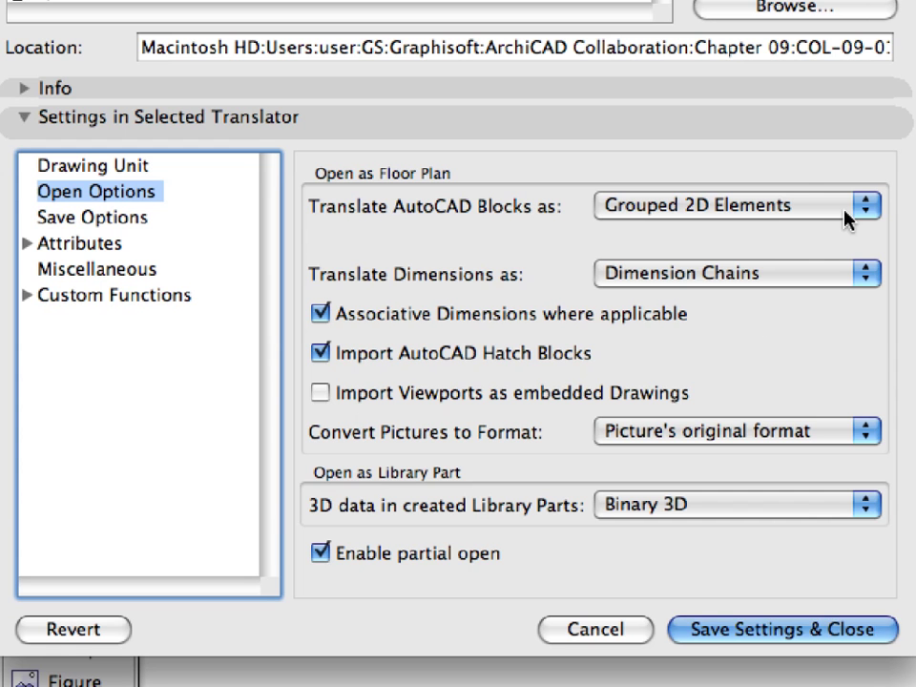
left_click(870, 212)
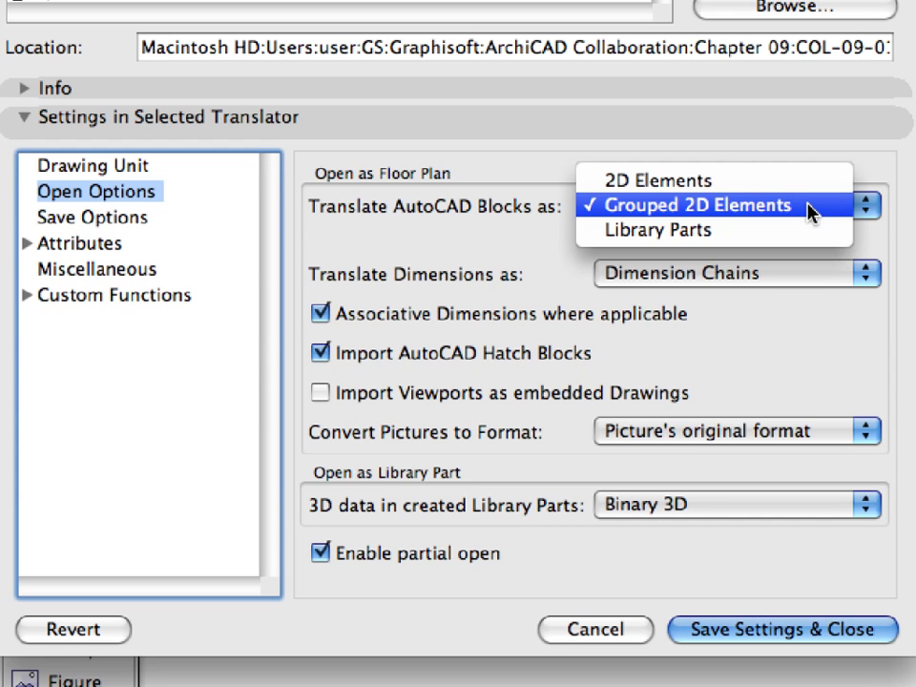
left_click(809, 212)
left_click(809, 212)
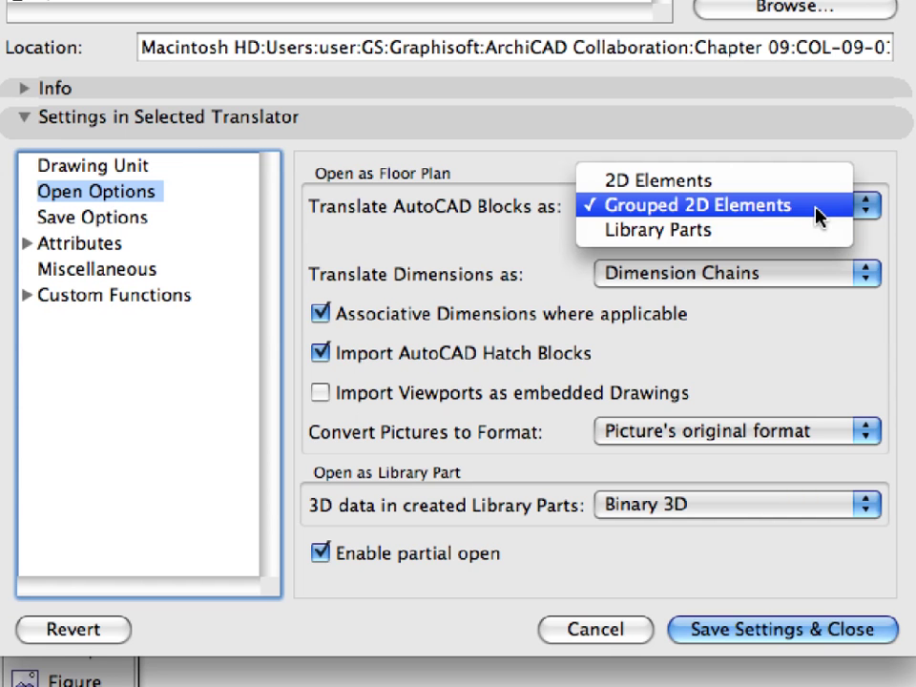
left_click(819, 217)
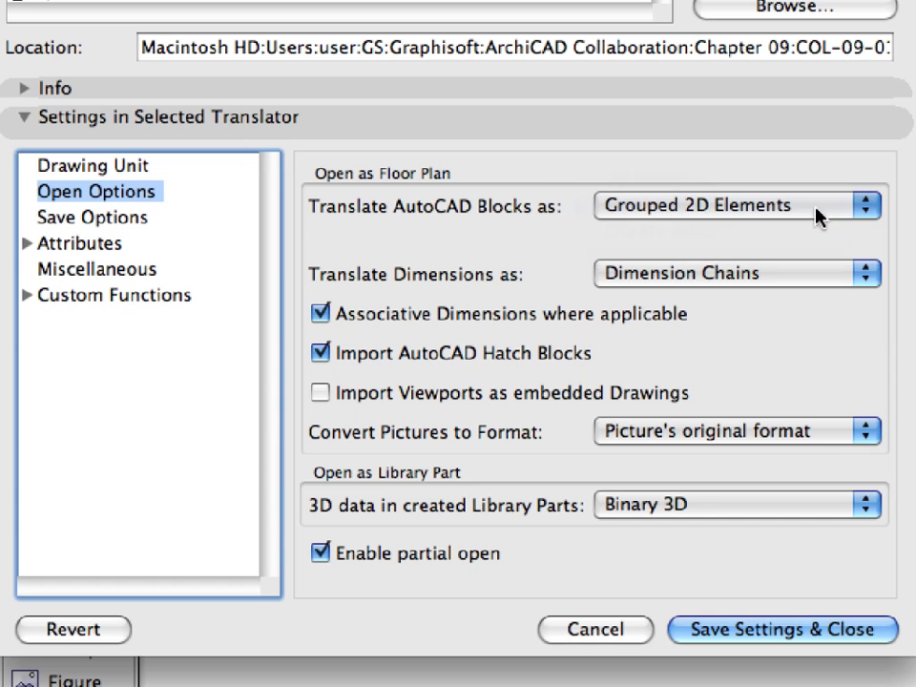
left_click(863, 273)
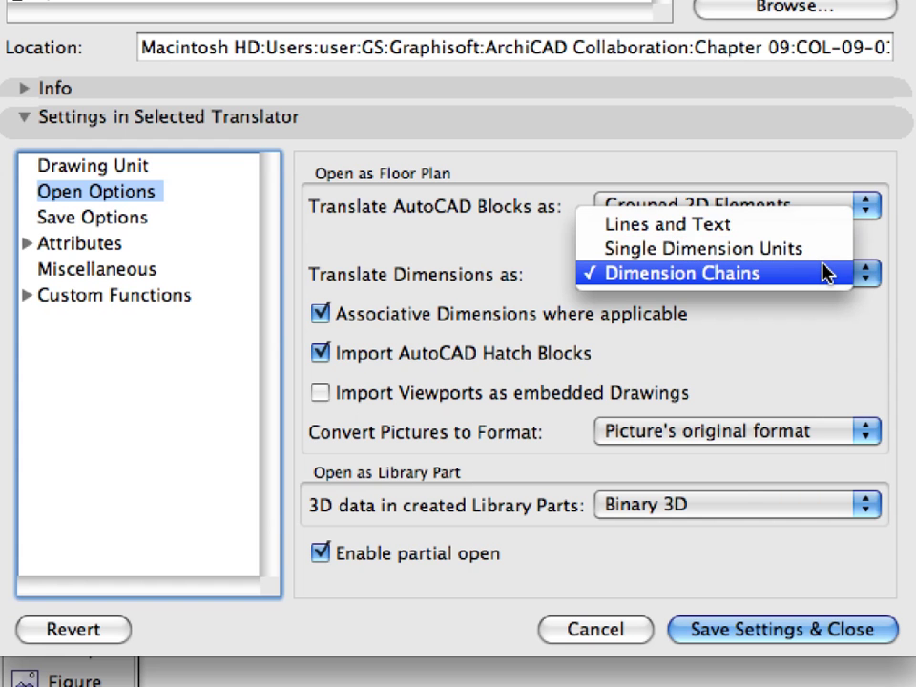
left_click(826, 274)
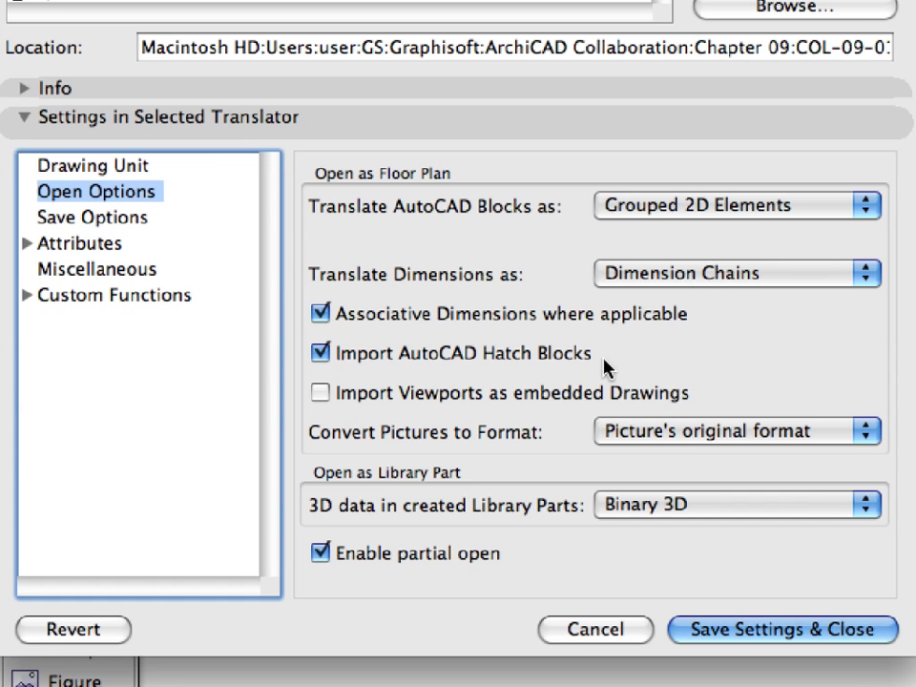
left_click(868, 431)
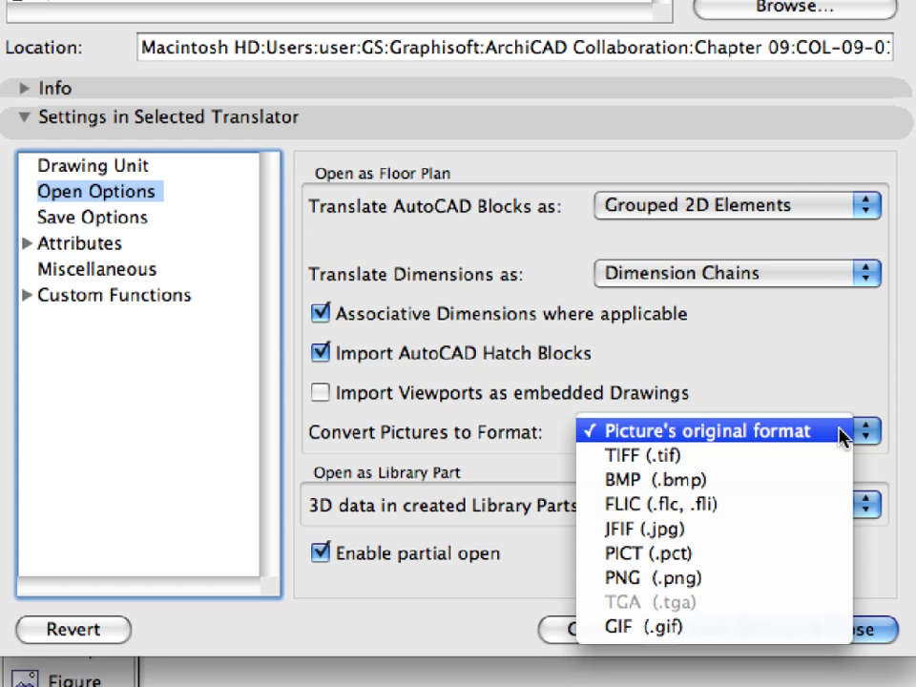
left_click(843, 434)
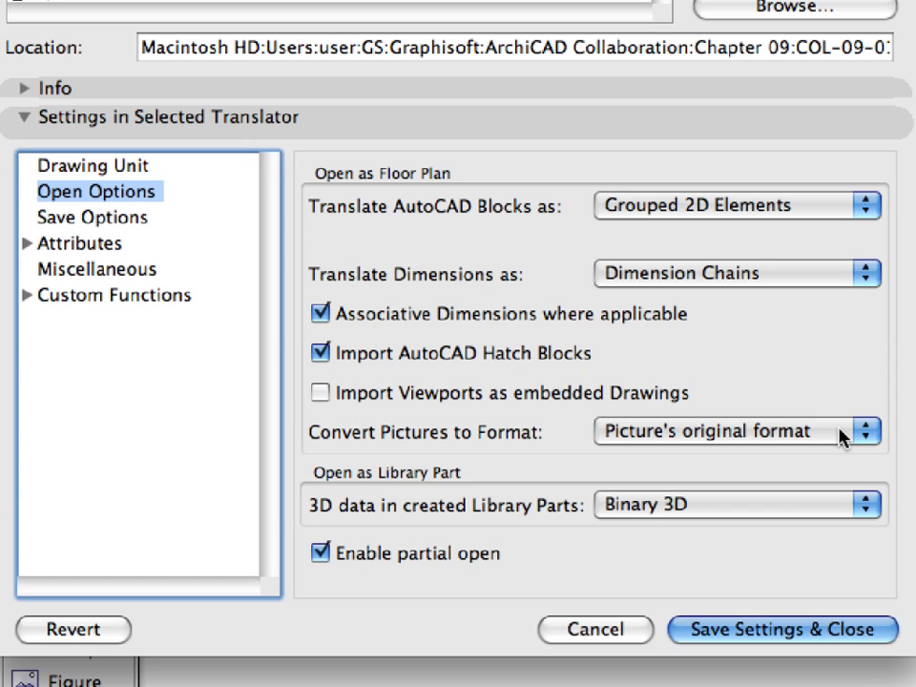
left_click(870, 510)
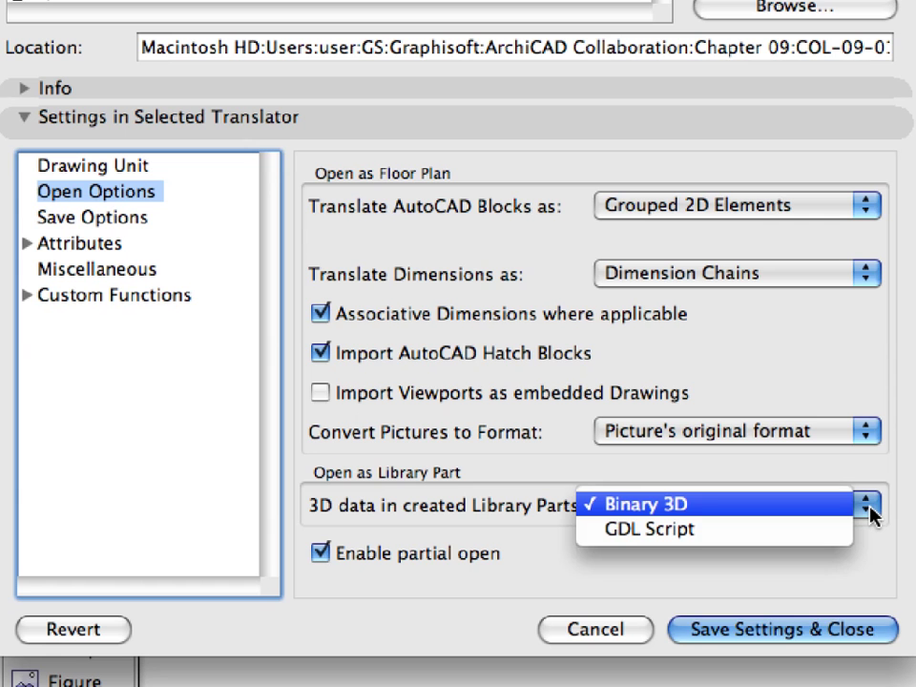
left_click(774, 511)
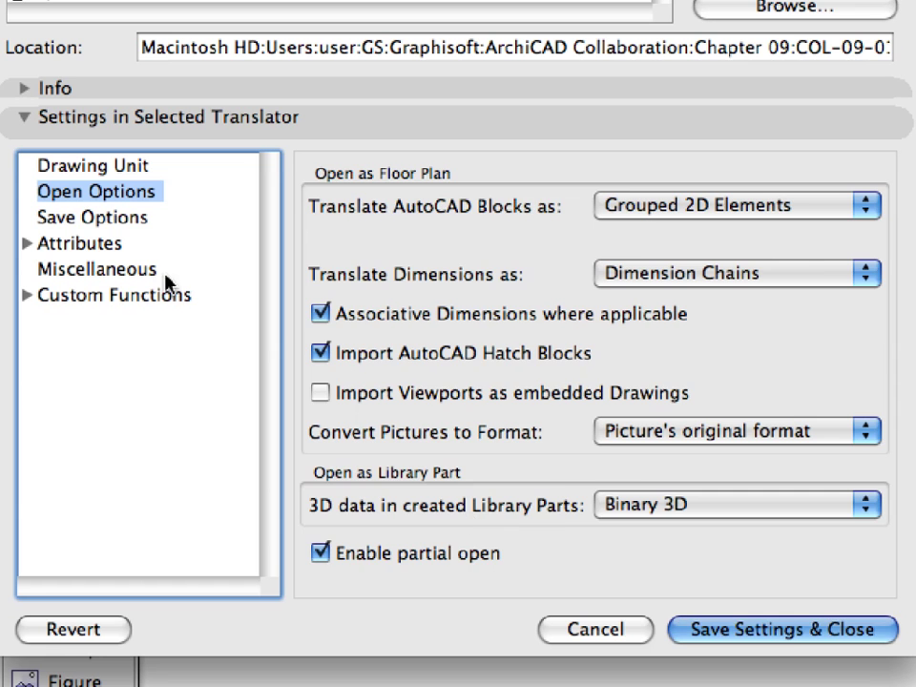
- Choose COL-09-01-02-Mechanical Template.dwg as the Save Options template file
left_click(135, 219)
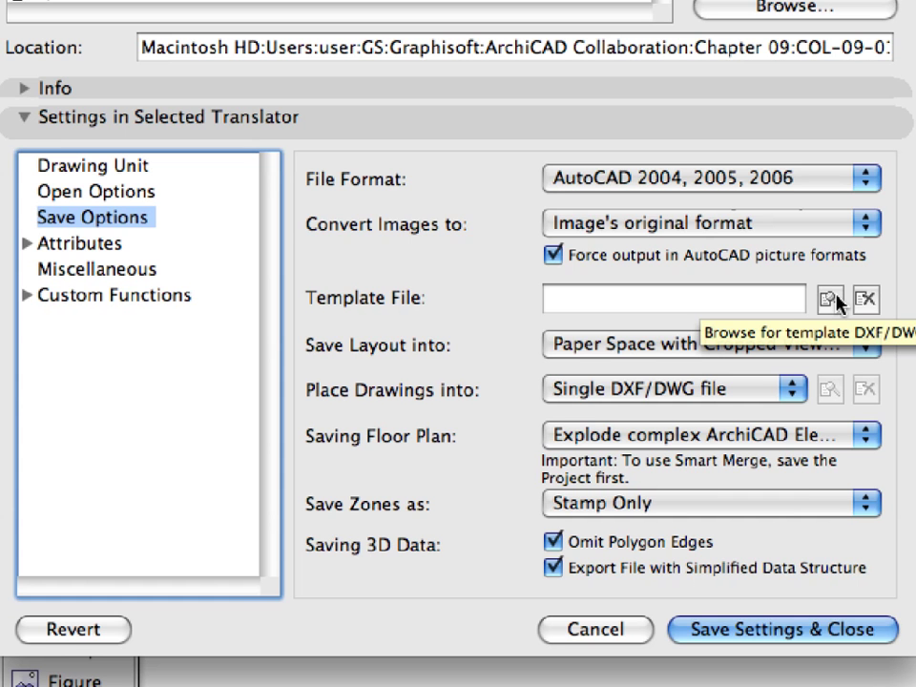
left_click(832, 301)
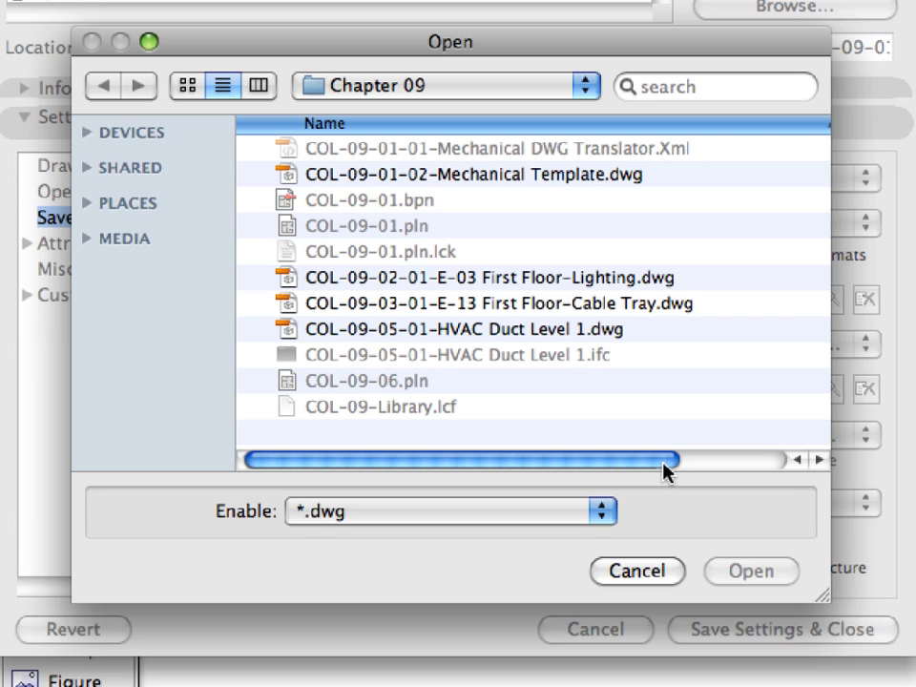
left_click(596, 181)
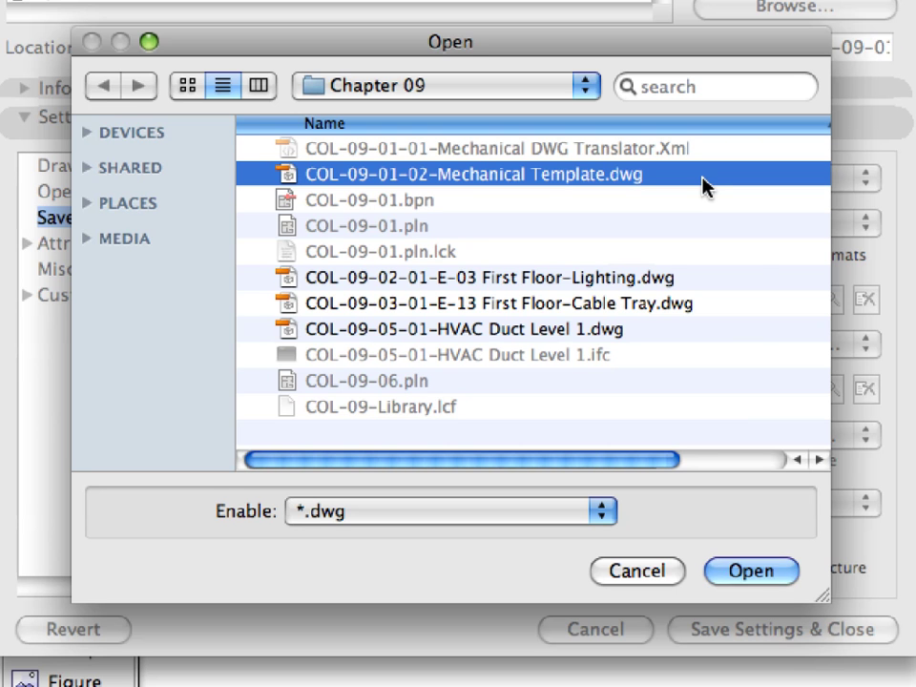
left_click(775, 572)
left_click_drag(591, 298, 809, 301)
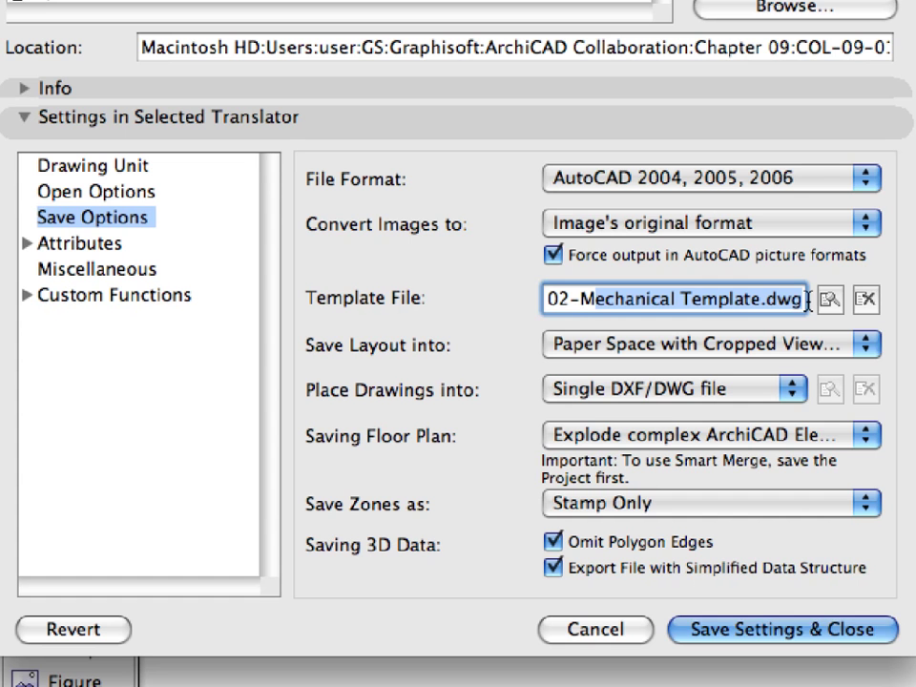
left_click(795, 303)
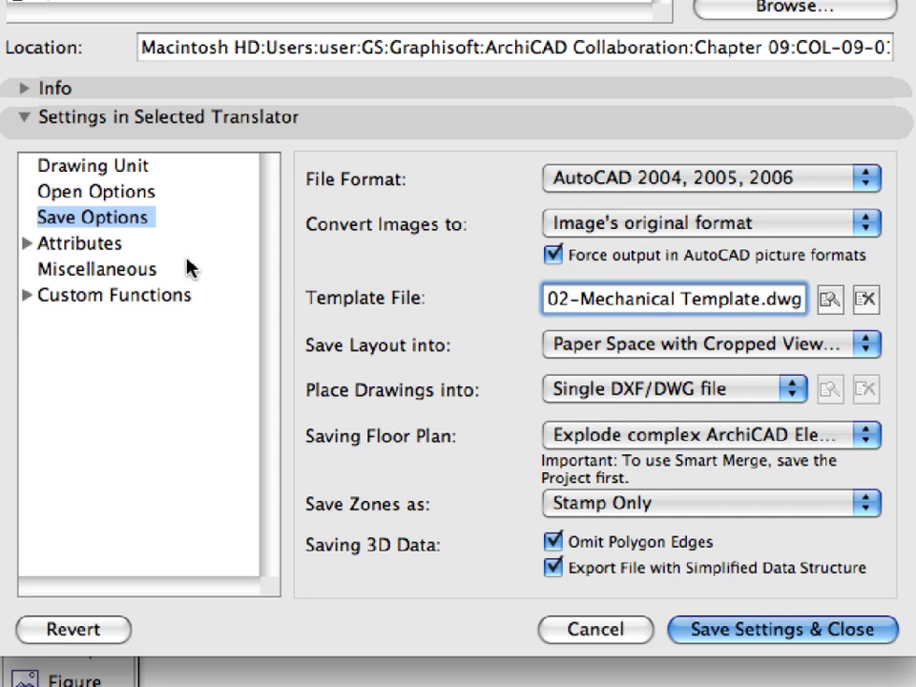
- Expand Attributes > Layers in the translator tree and select Methods
left_click(61, 241)
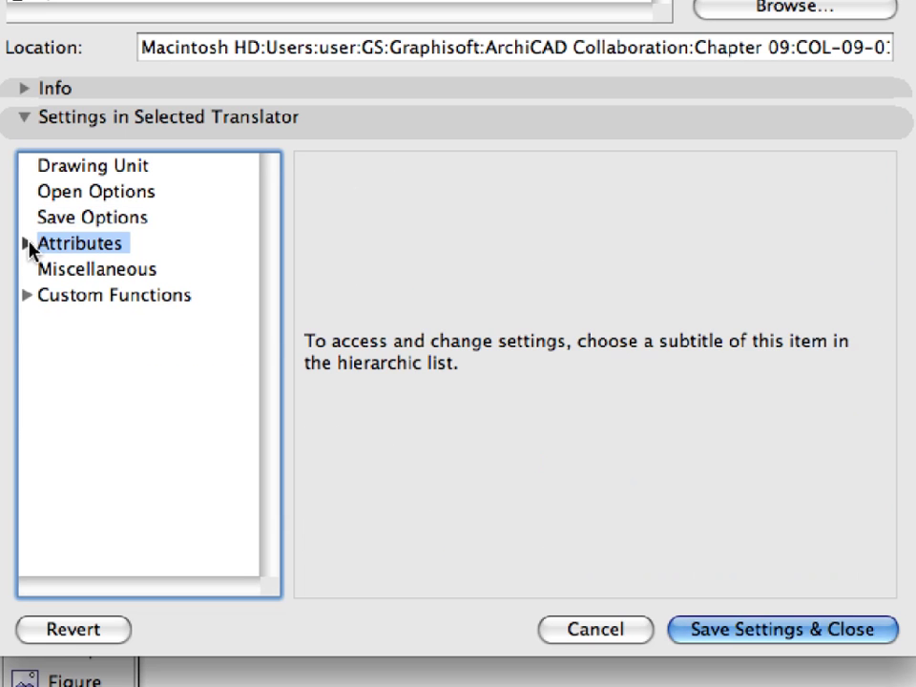
left_click(27, 243)
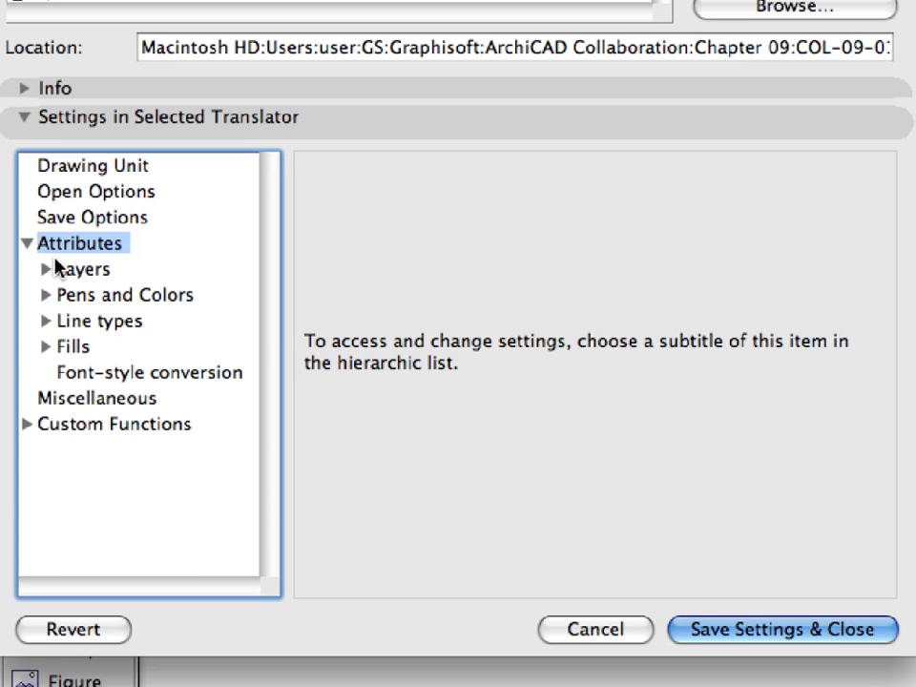
left_click(82, 269)
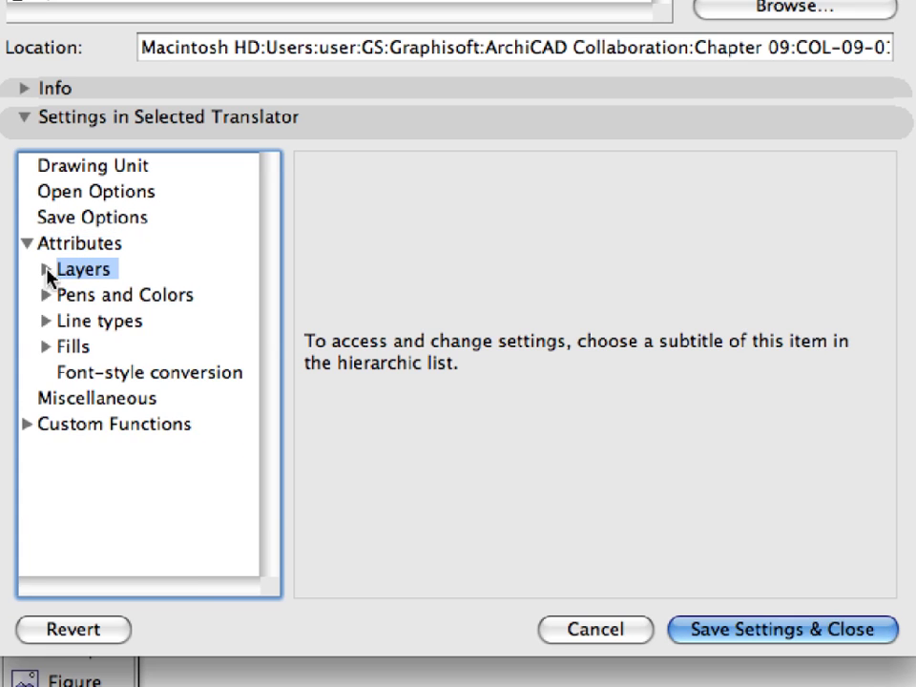
left_click(47, 269)
left_click(108, 296)
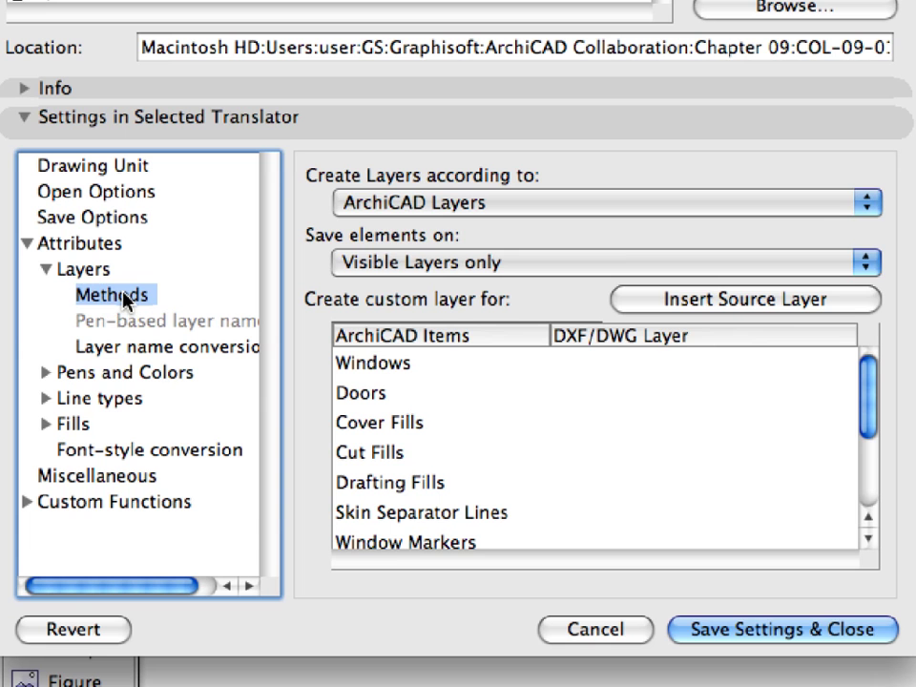
- Keep layers created from ArchiCAD Layers and saved from Visible Layers only, selecting the Windows and Doors rows
left_click(866, 204)
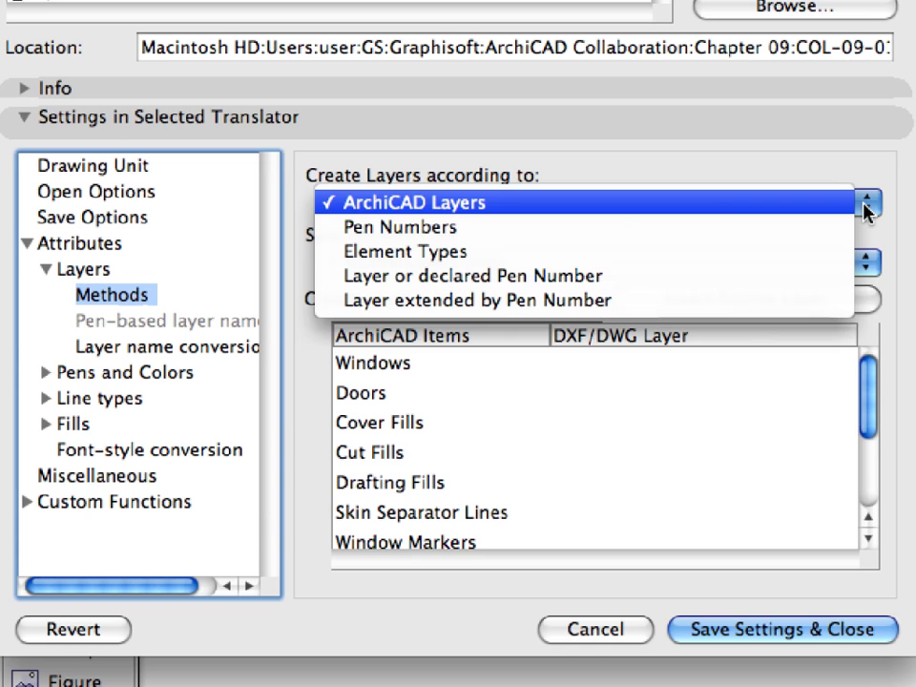
left_click(867, 210)
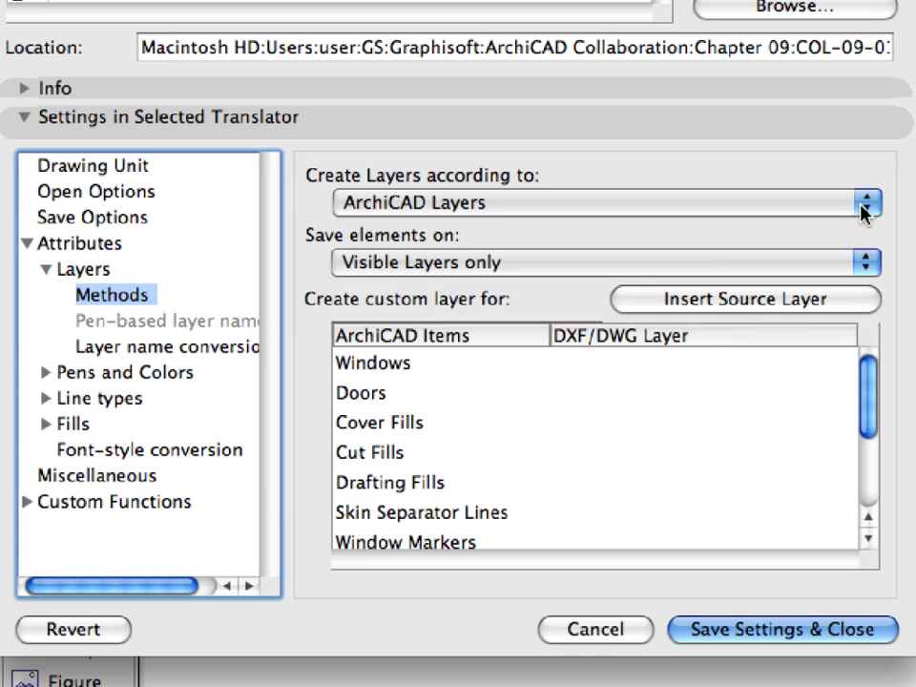
left_click(870, 264)
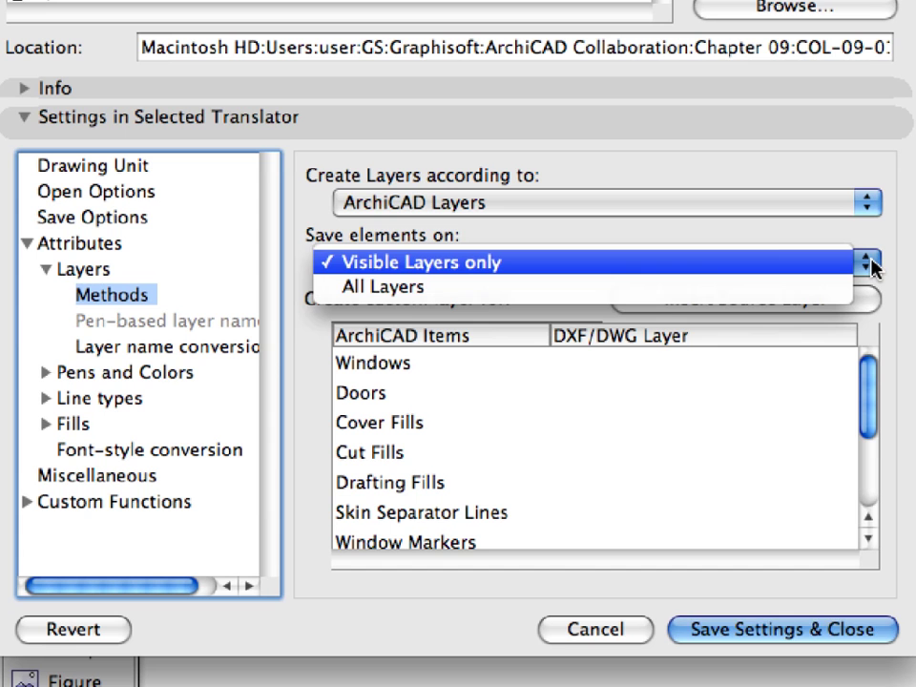
left_click(870, 263)
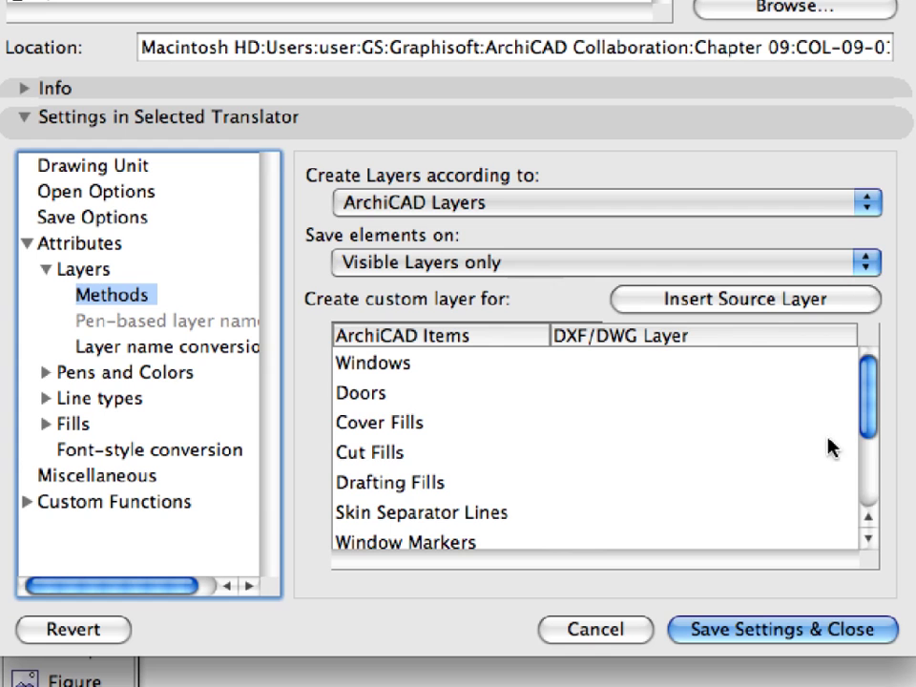
mouse_move(870, 409)
left_mouse_down()
mouse_move(870, 424)
mouse_move(870, 408)
left_mouse_up()
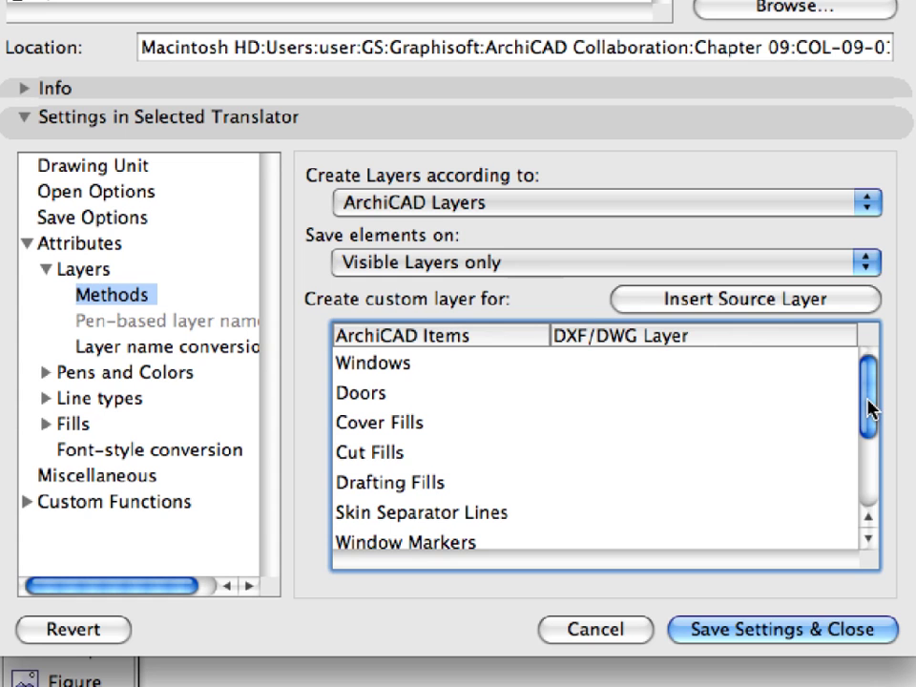
left_click(369, 372)
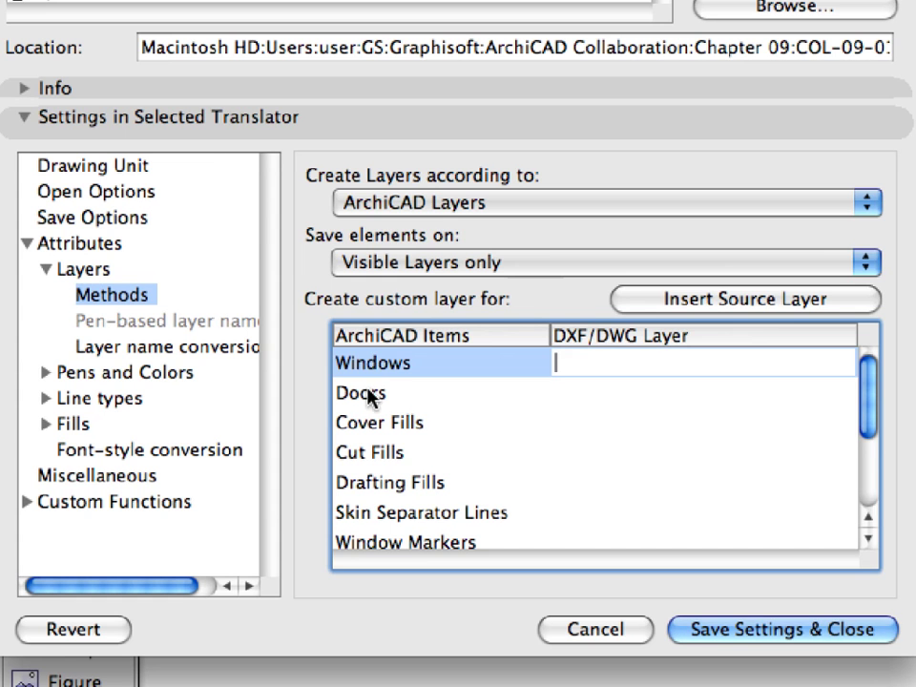
left_click(370, 395)
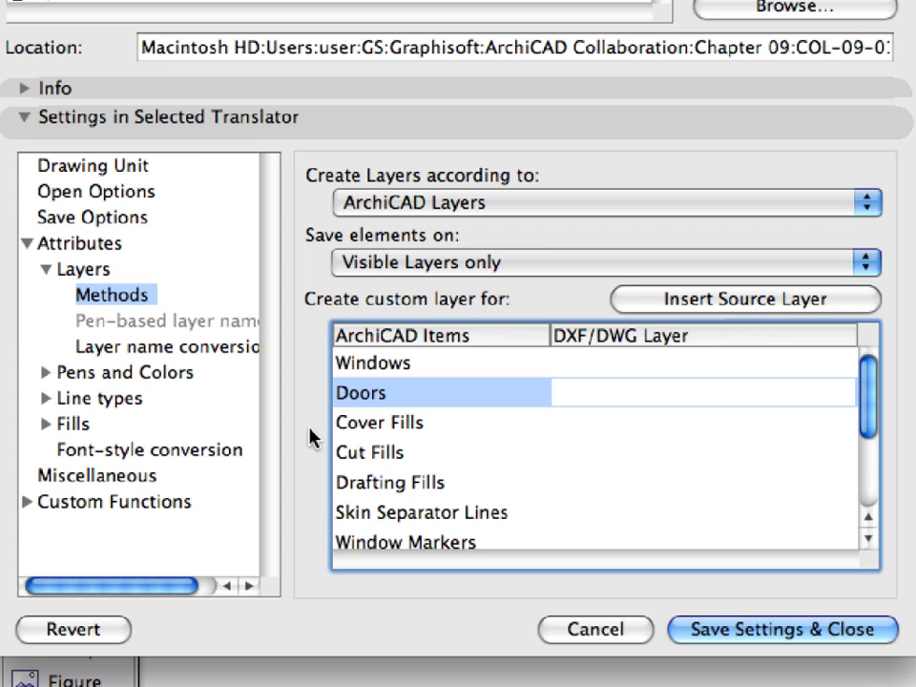
- Show the Layer name conversion list and select the ArchiCAD Layer entry
left_click(108, 347)
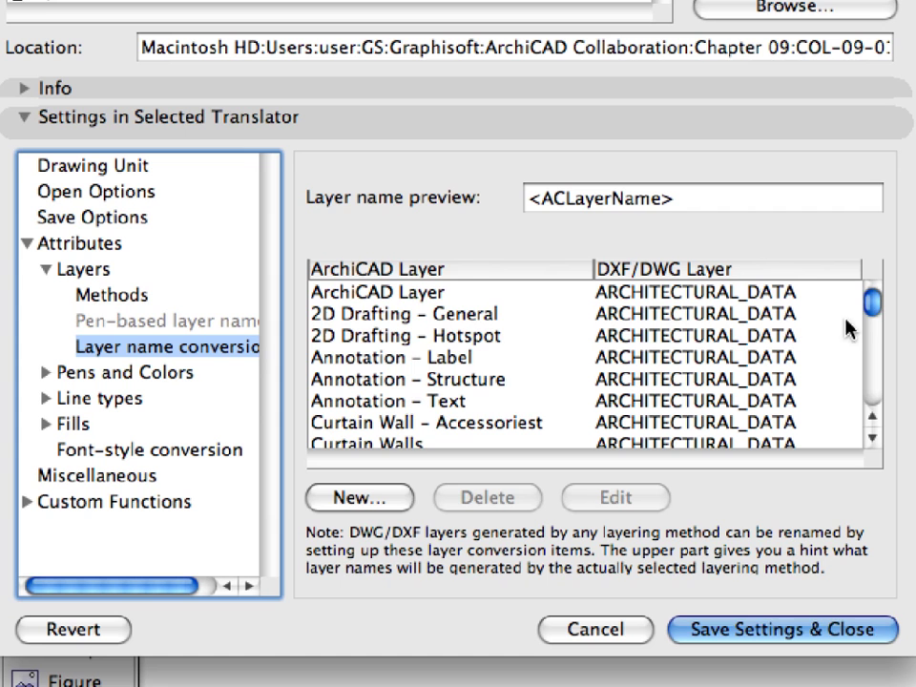
mouse_move(873, 305)
left_mouse_down()
mouse_move(872, 401)
mouse_move(873, 309)
left_mouse_up()
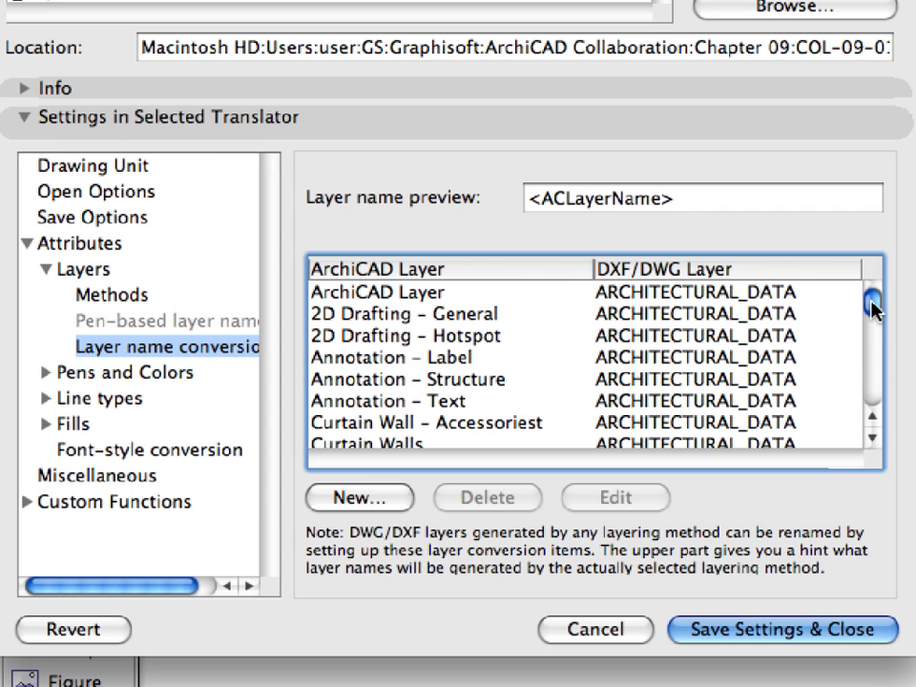
left_click(420, 300)
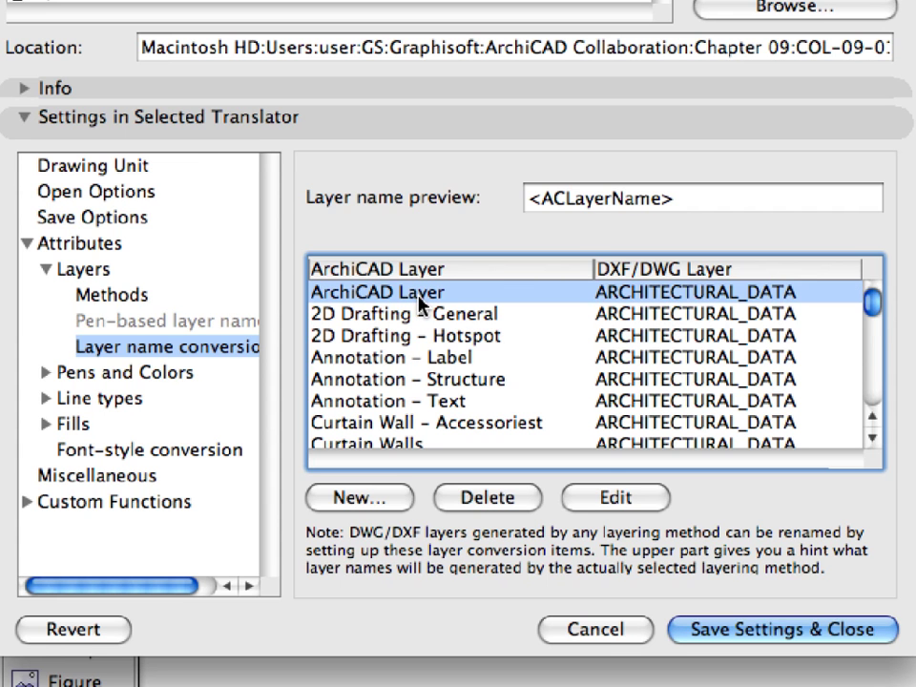
- Change the ArchiCAD Layer conversion target from ARCHITECTURAL_DATA to DWG template layer 0
left_click(645, 506)
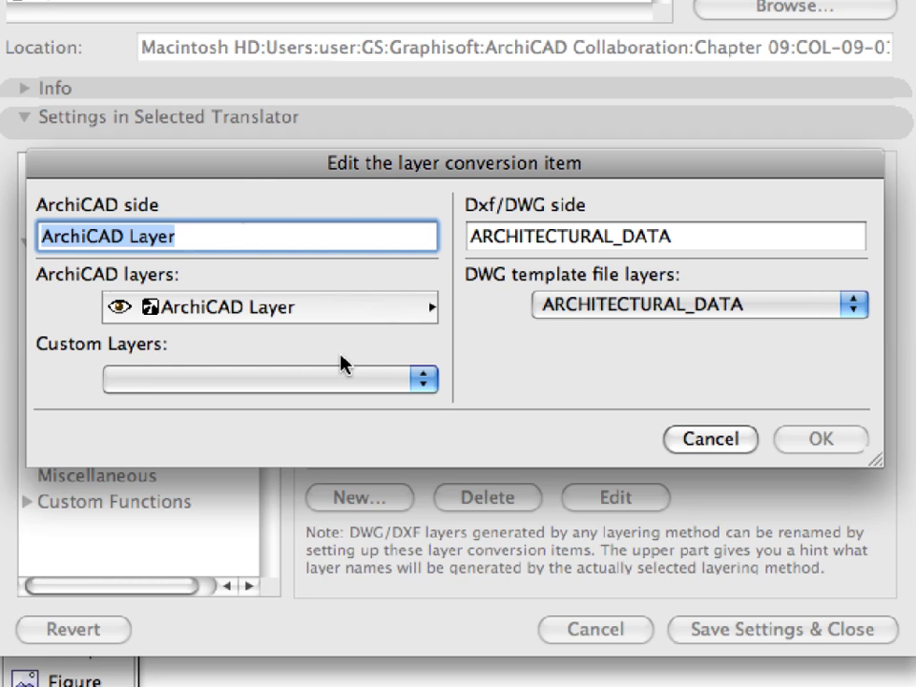
left_click(430, 308)
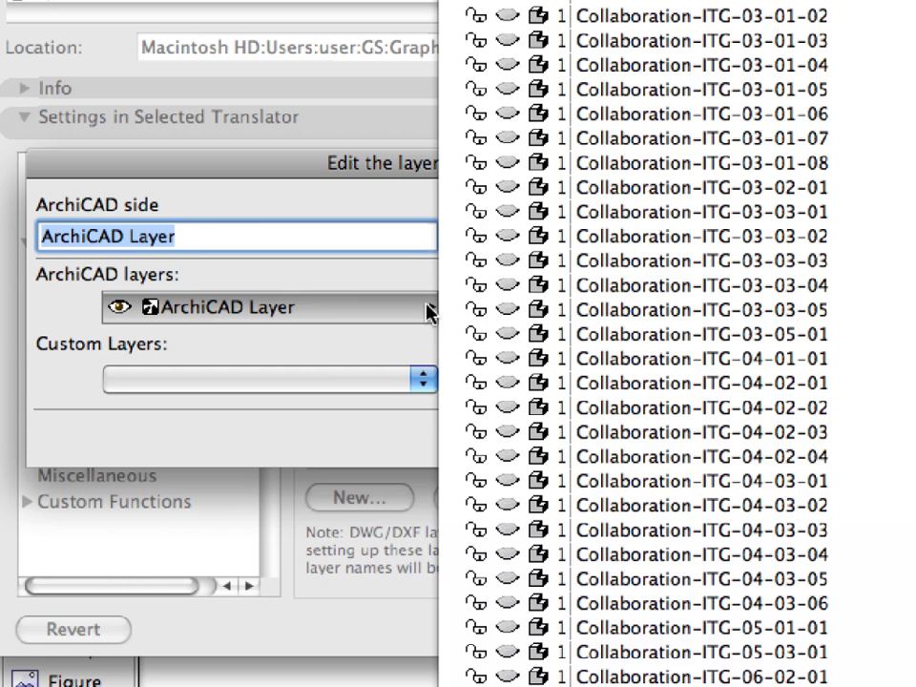
left_click(427, 312)
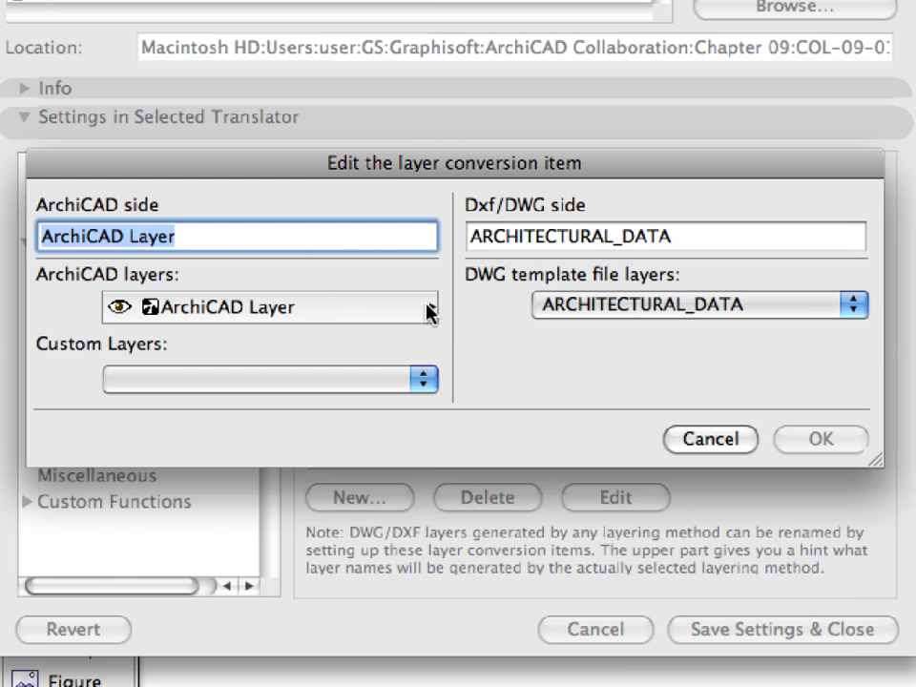
left_click(803, 310)
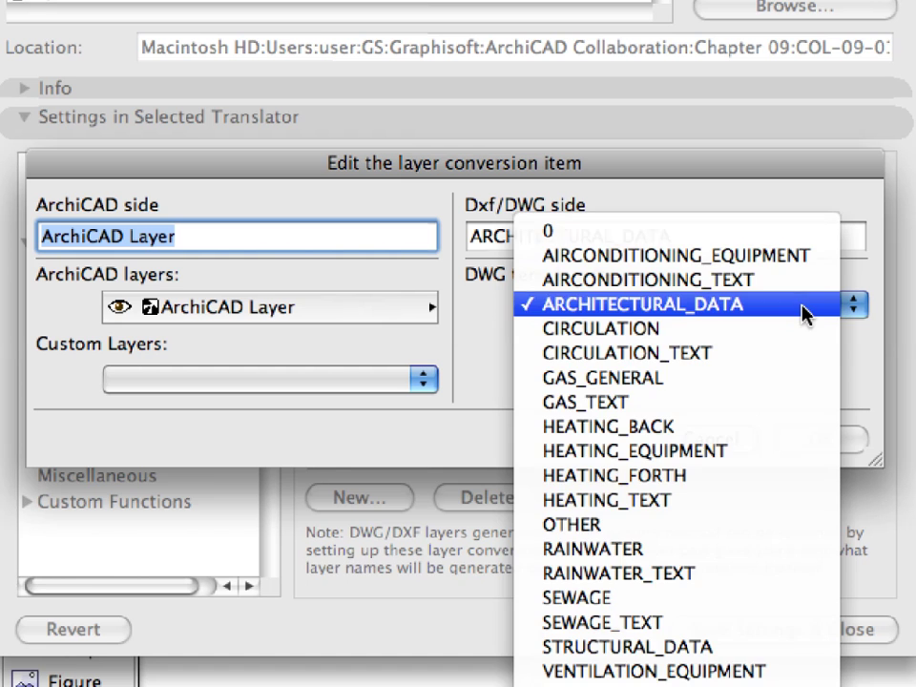
left_click(803, 307)
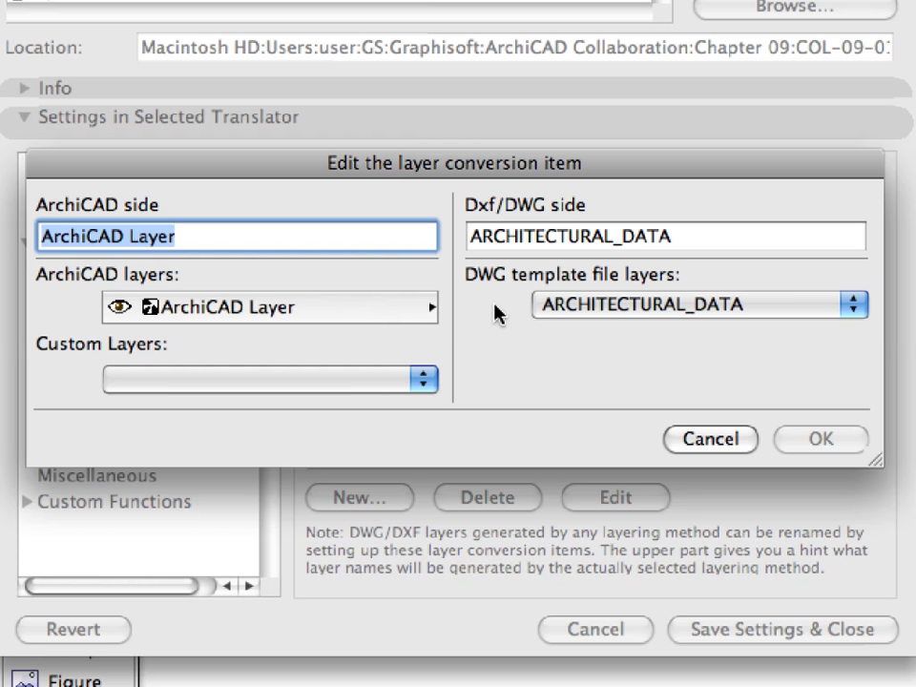
left_click(653, 306)
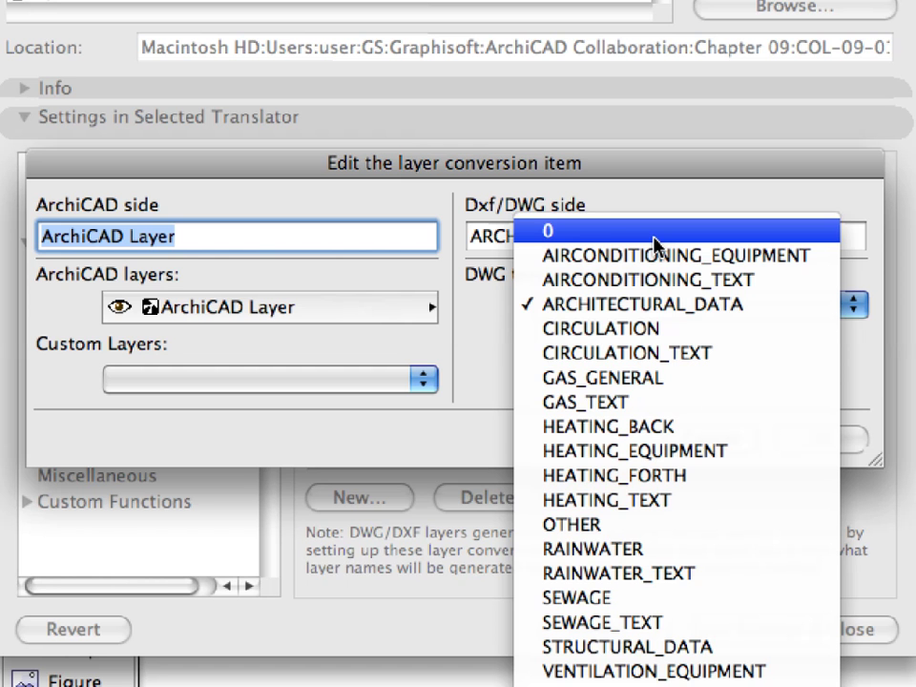
left_click(611, 234)
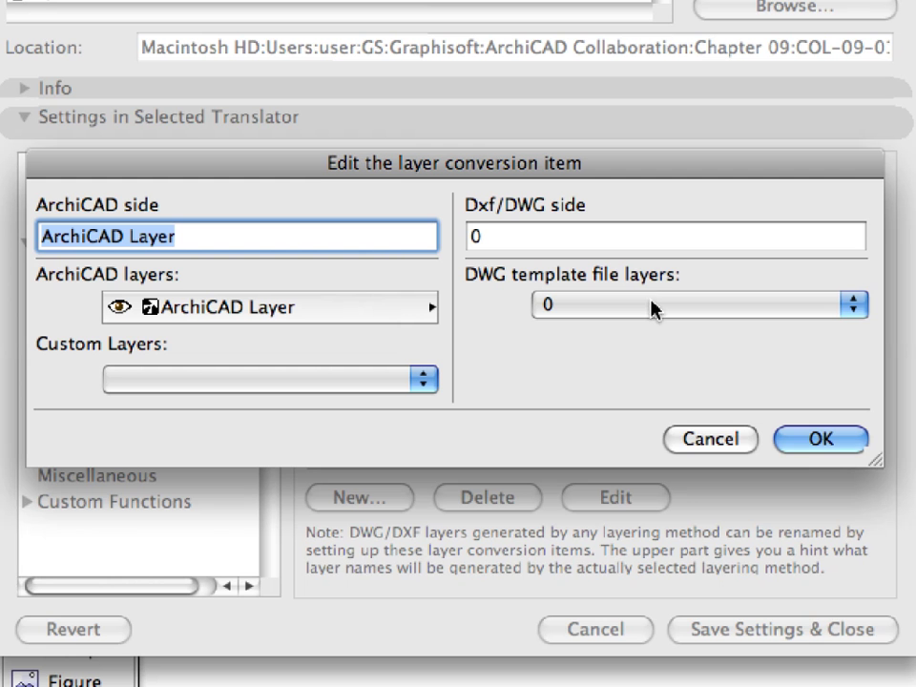
left_click(832, 438)
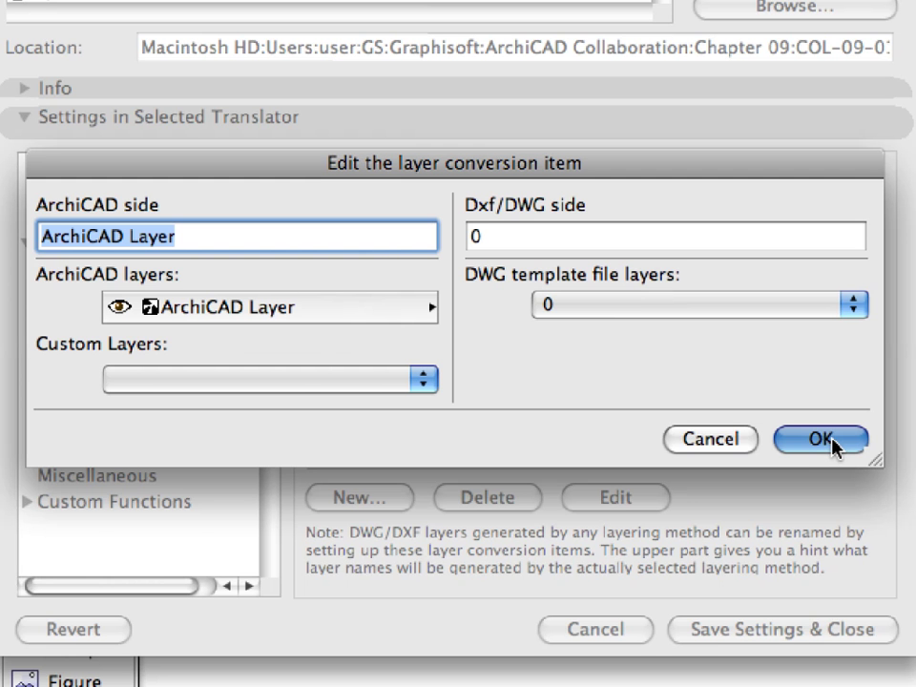